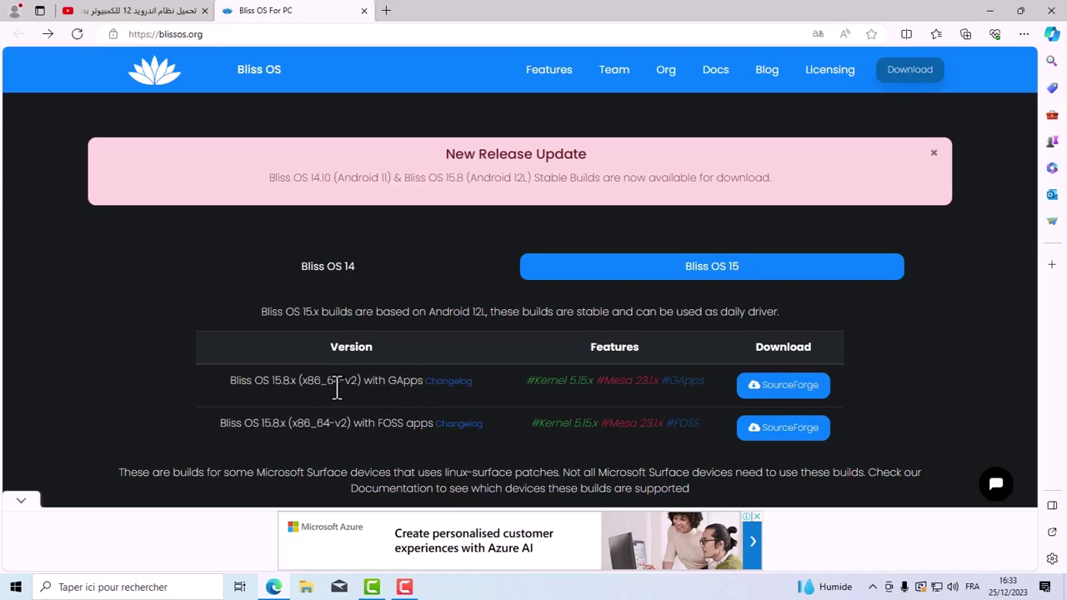
# Open the SourceForge download files for Bliss OS 15.8.x (x86_64-v2) with GApps.
pyautogui.click(779, 392)
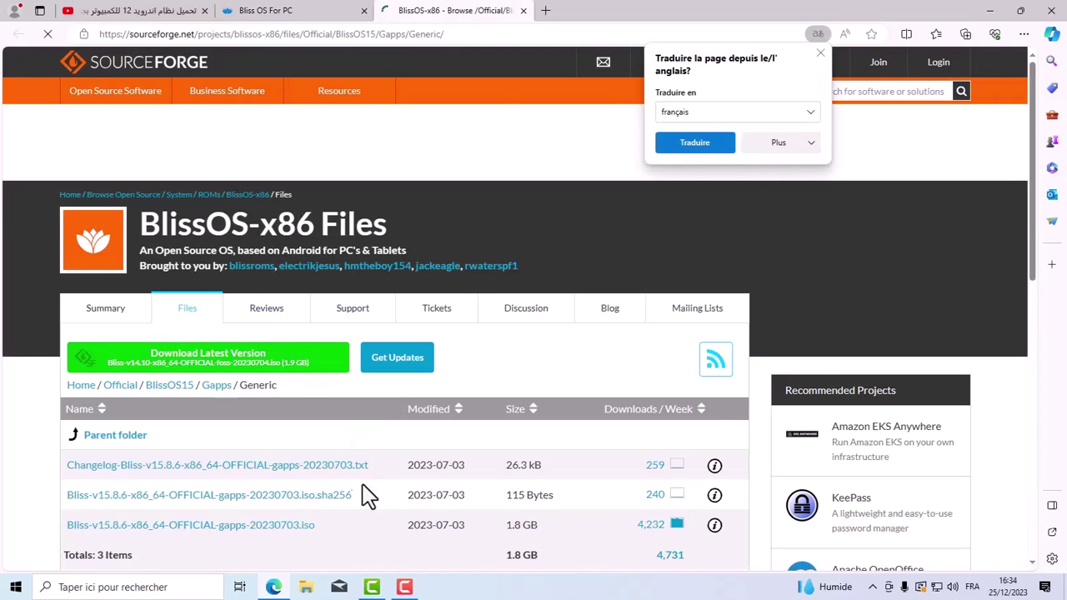
pyautogui.scroll(-1, 359, 475)
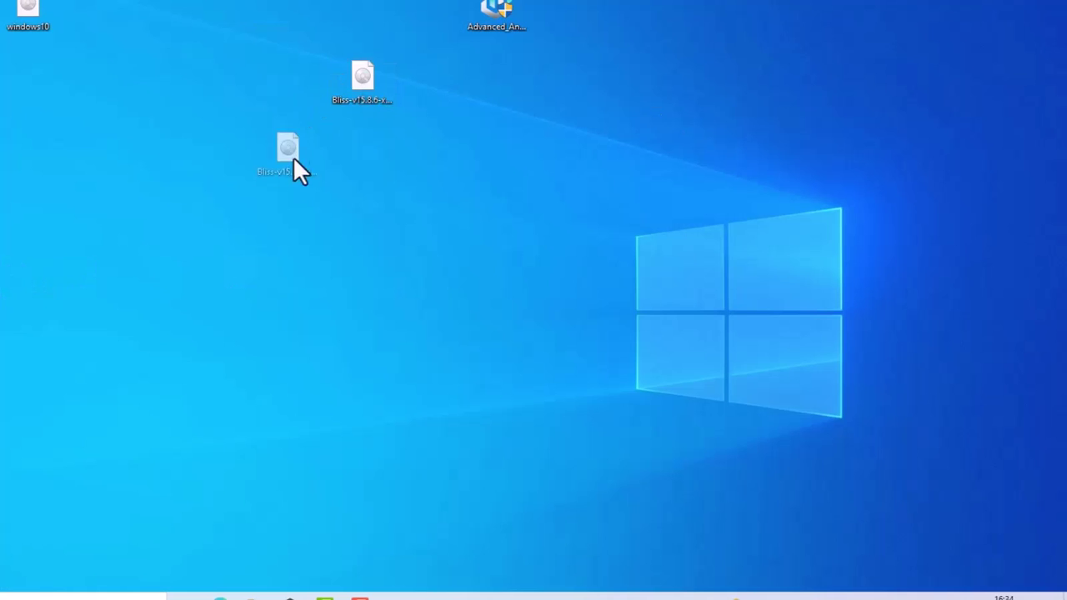
# Move the Bliss v15.8.6 ISO and the Advanced Android-x86 Installer to open space on the desktop.
pyautogui.moveTo(298, 166); pyautogui.dragTo(308, 238)
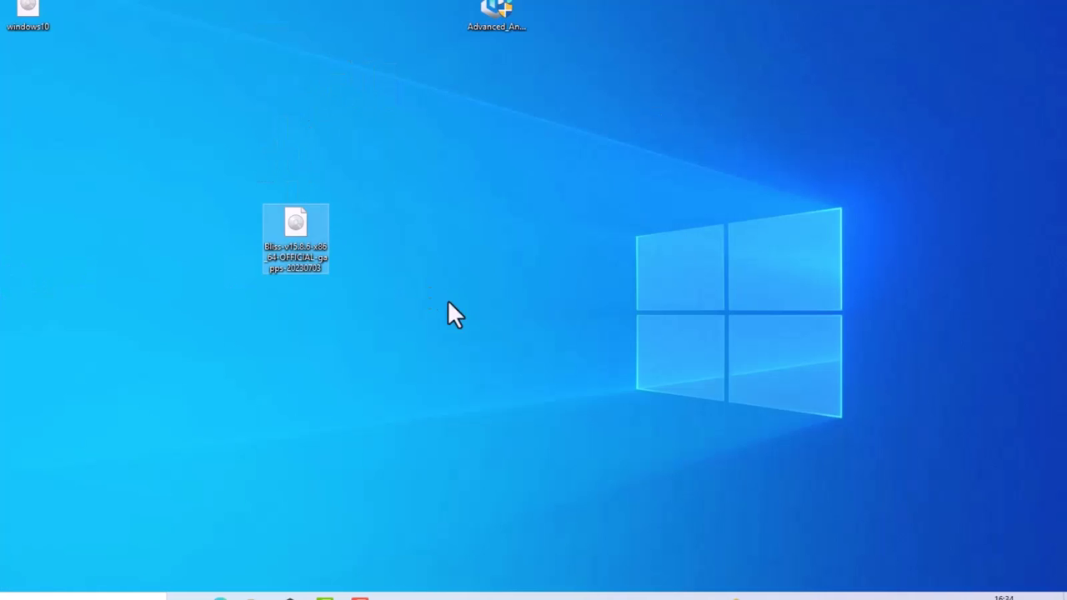
pyautogui.moveTo(492, 10); pyautogui.dragTo(471, 171)
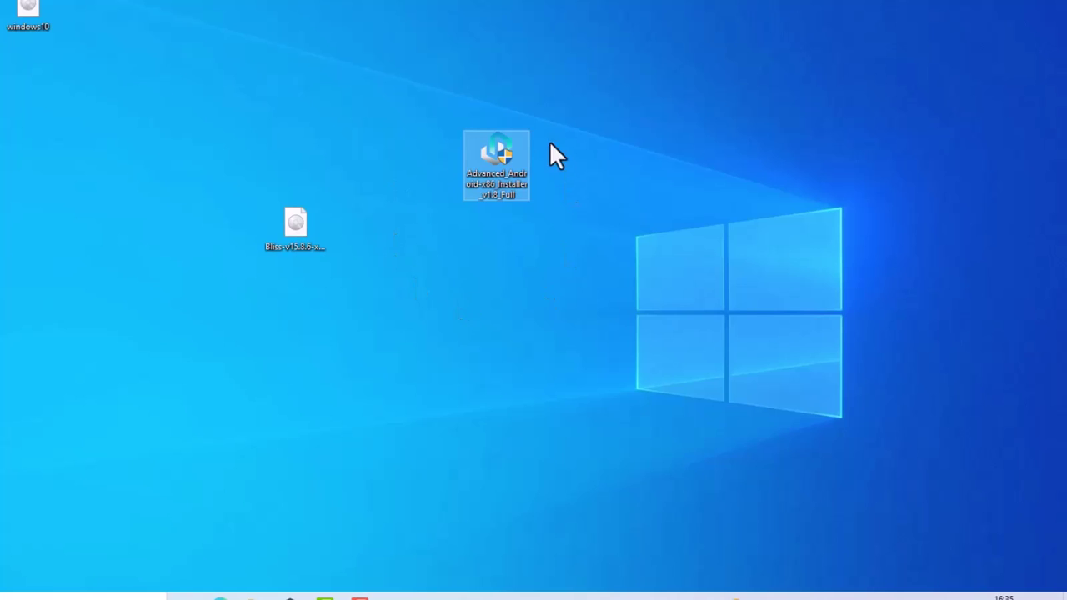
pyautogui.click(517, 498)
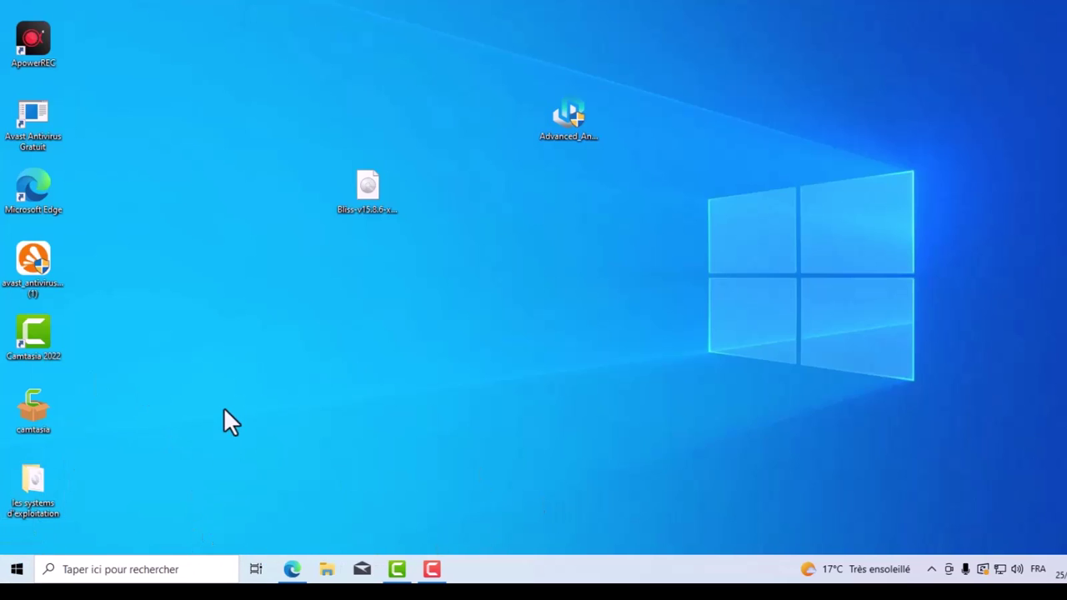
# Shrink the D: volume by 40000 MB in Windows Disk Management.
pyautogui.rightClick(16, 569)
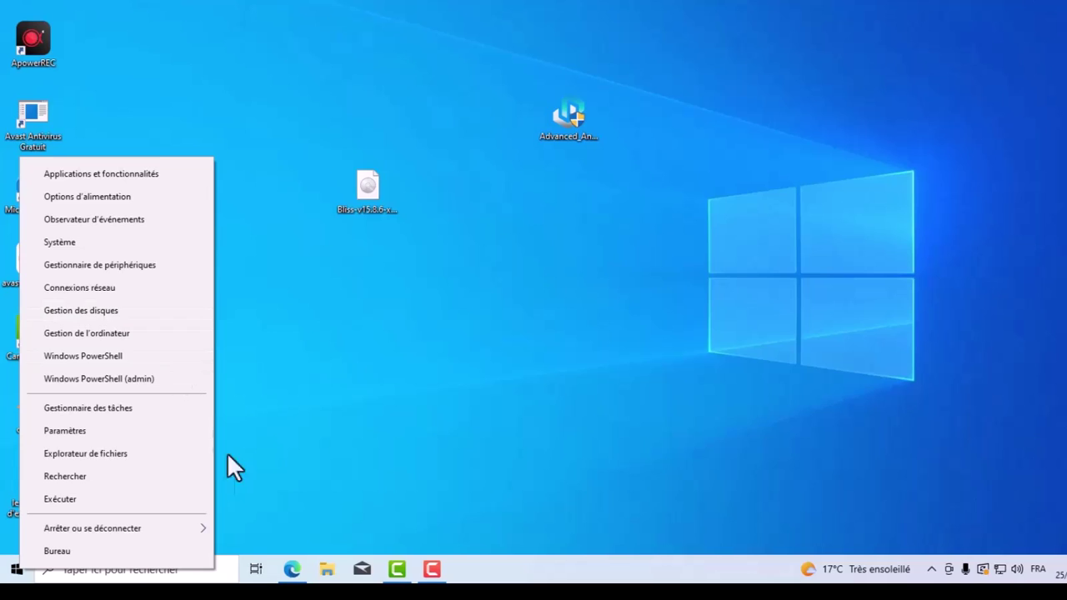
pyautogui.click(107, 314)
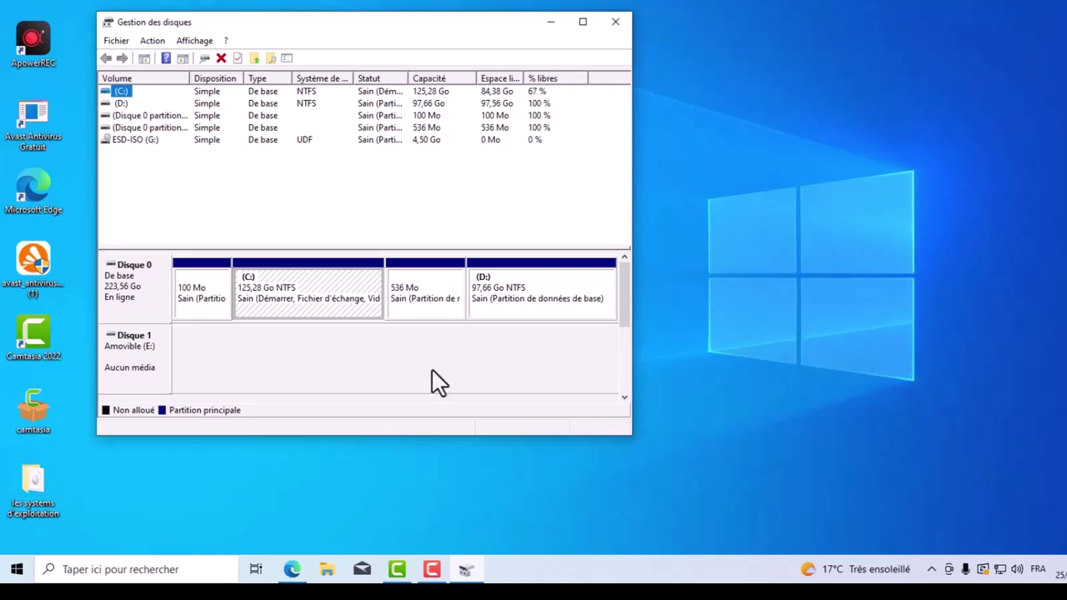
pyautogui.rightClick(492, 304)
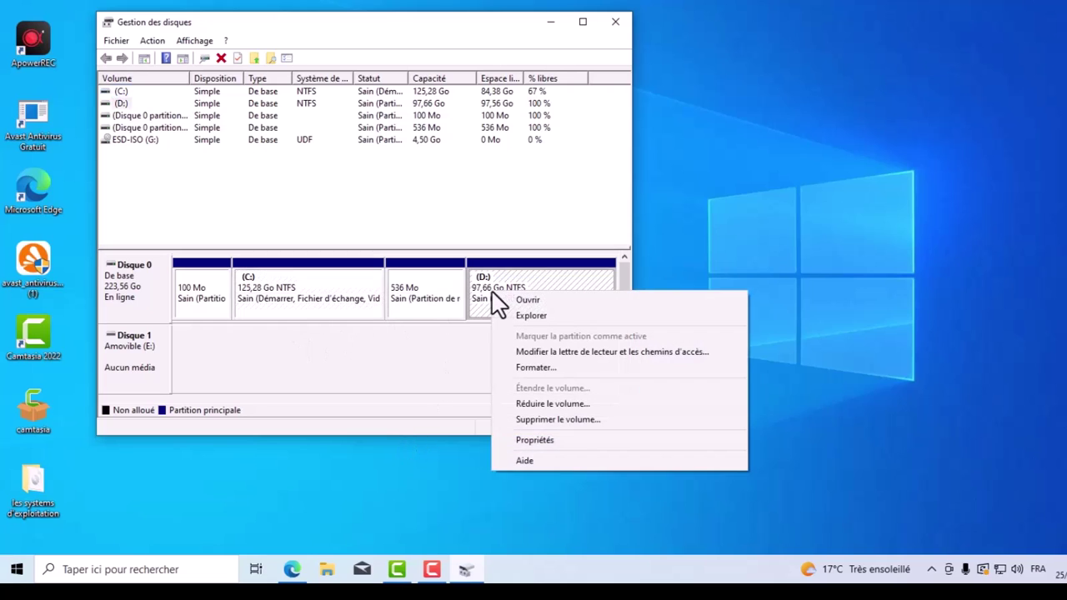
pyautogui.click(547, 411)
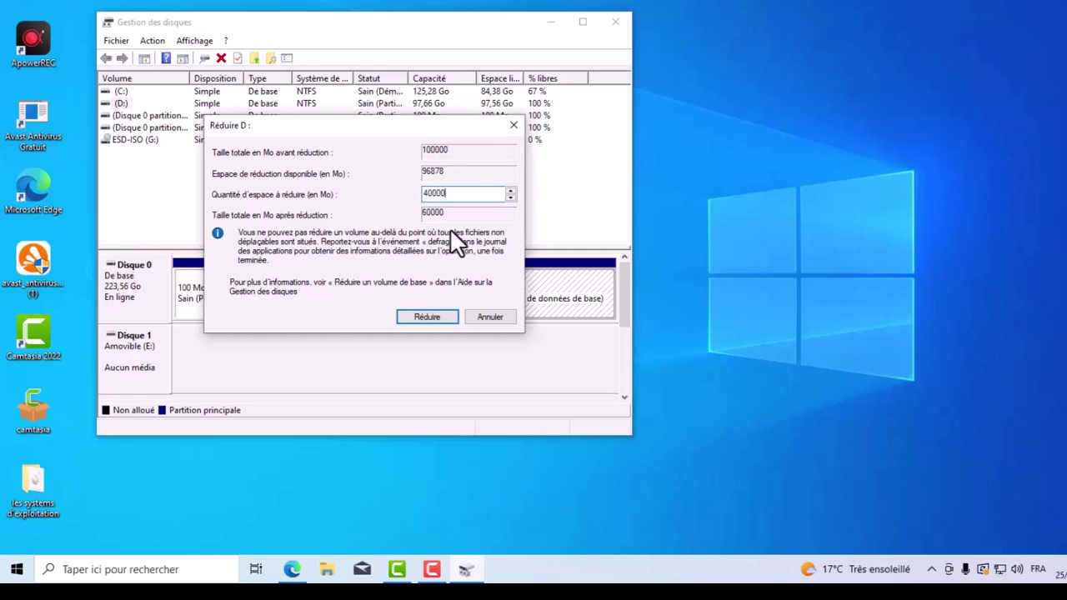
pyautogui.click(287, 200)
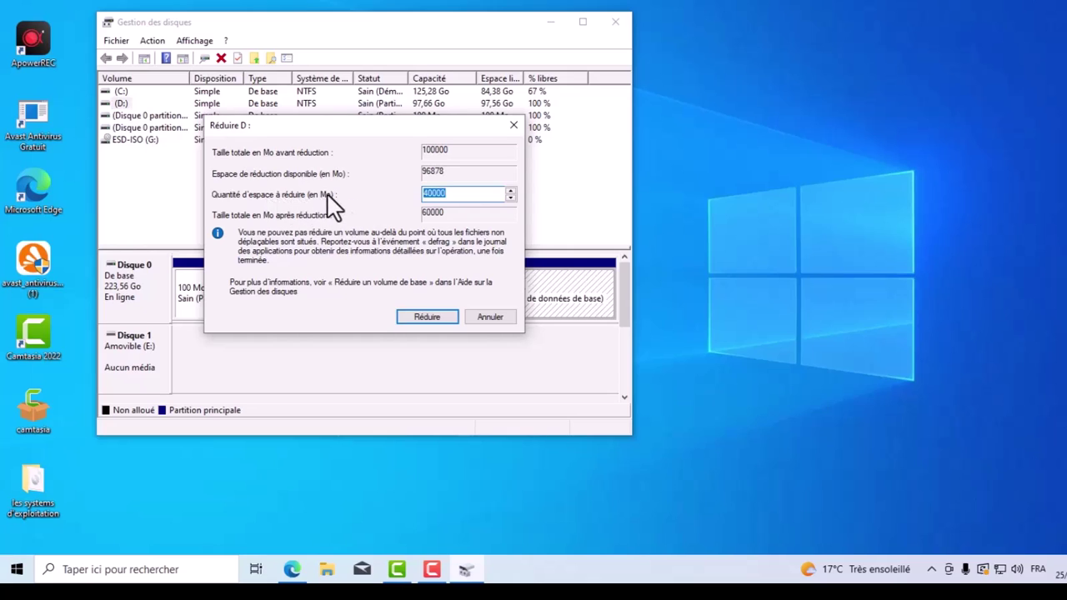
pyautogui.click(427, 317)
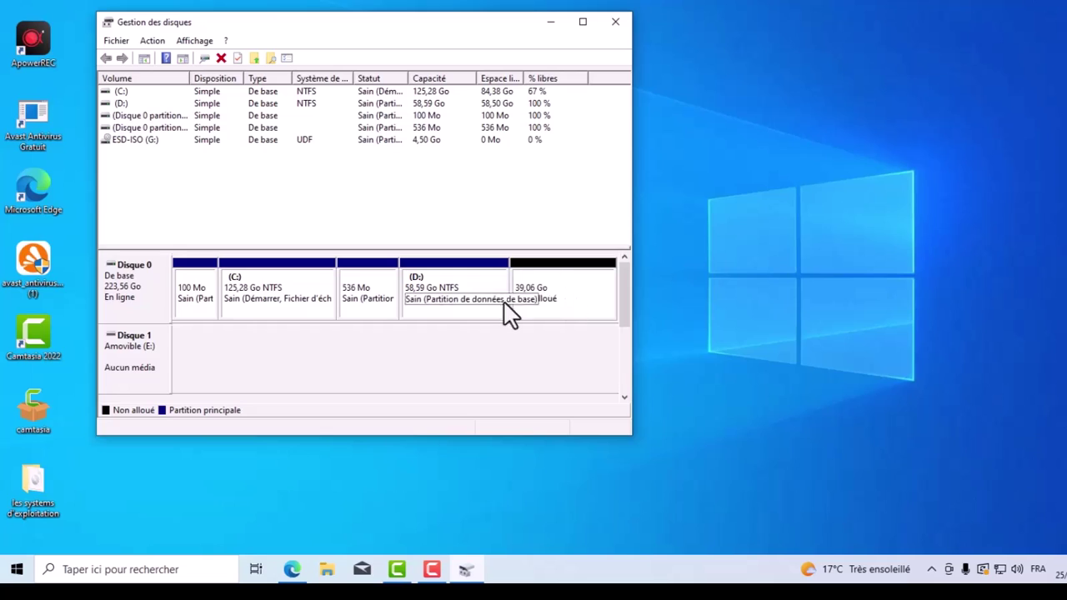
# Create a simple NTFS volume named Android12 with drive letter F in the unallocated space, and close Disk Management.
pyautogui.rightClick(540, 313)
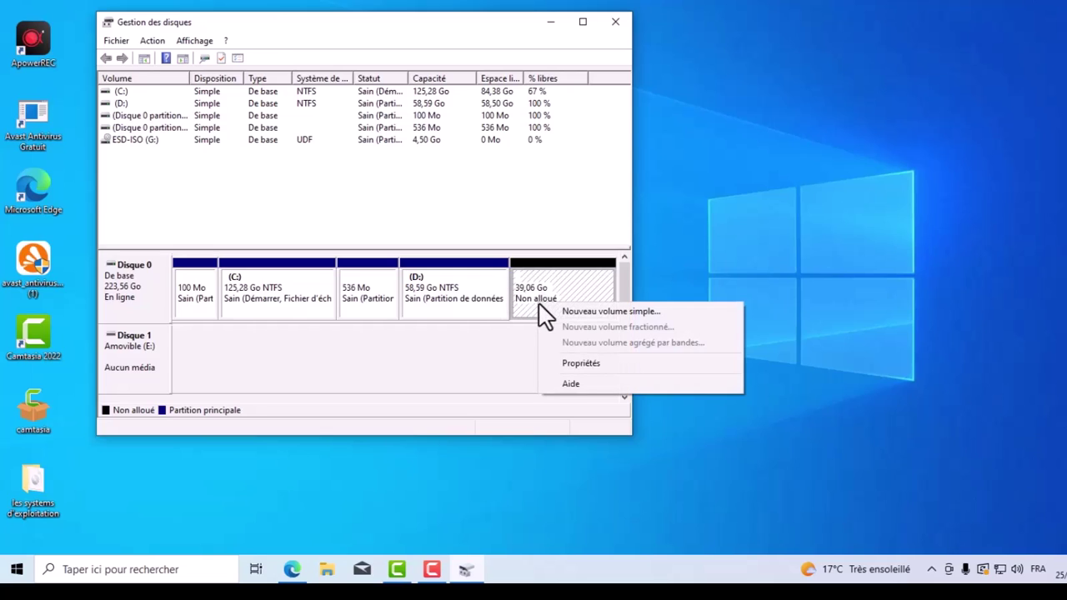
pyautogui.click(612, 311)
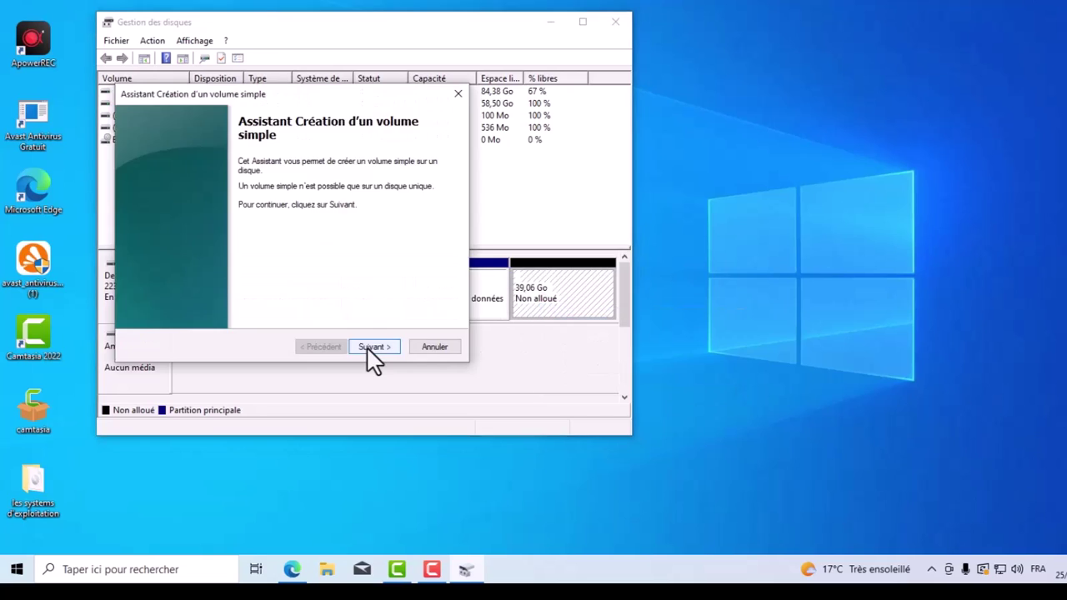
pyautogui.click(373, 347)
pyautogui.click(369, 345)
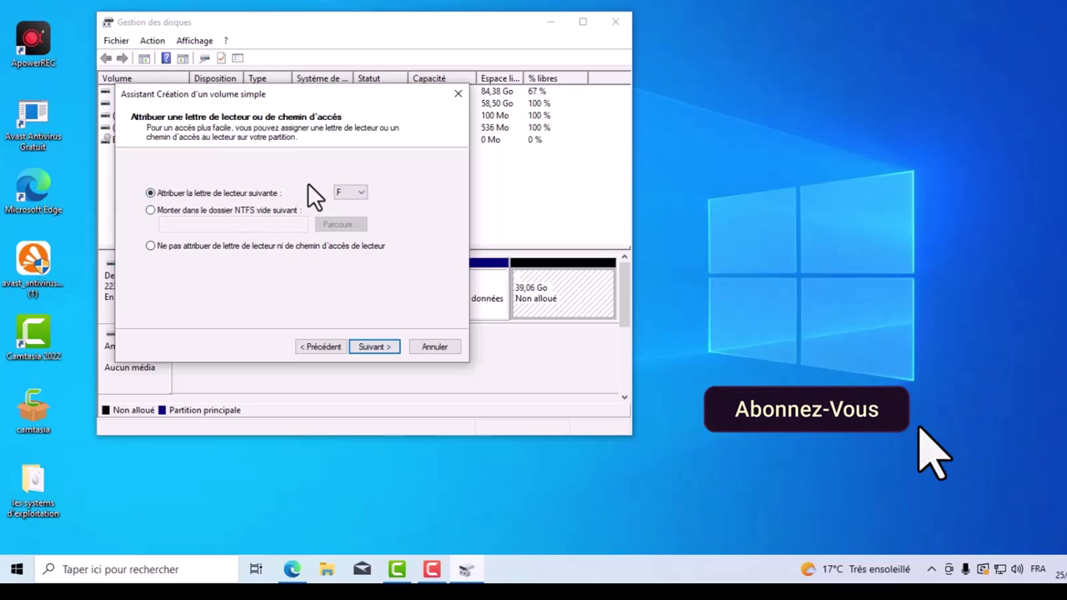
pyautogui.click(374, 347)
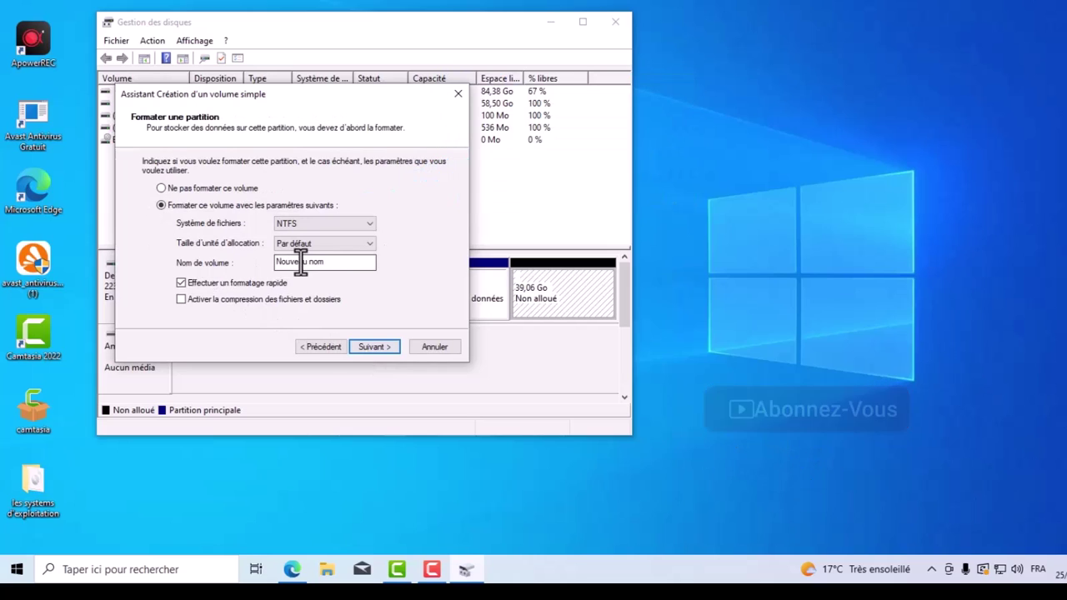
pyautogui.moveTo(322, 263); pyautogui.dragTo(284, 264)
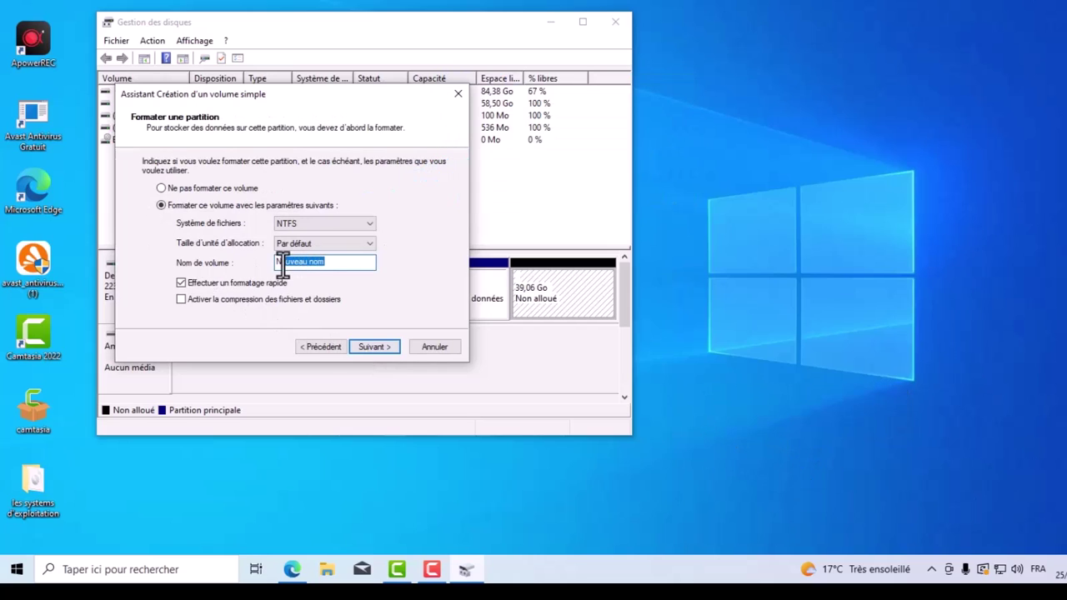
pyautogui.press('BackSpace')
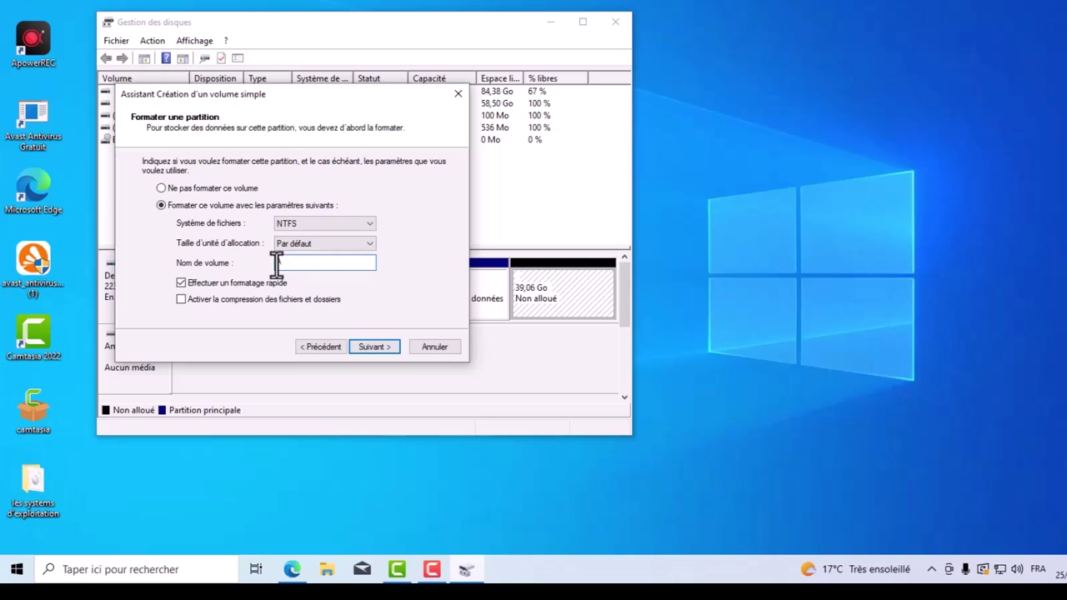
pyautogui.write('12')
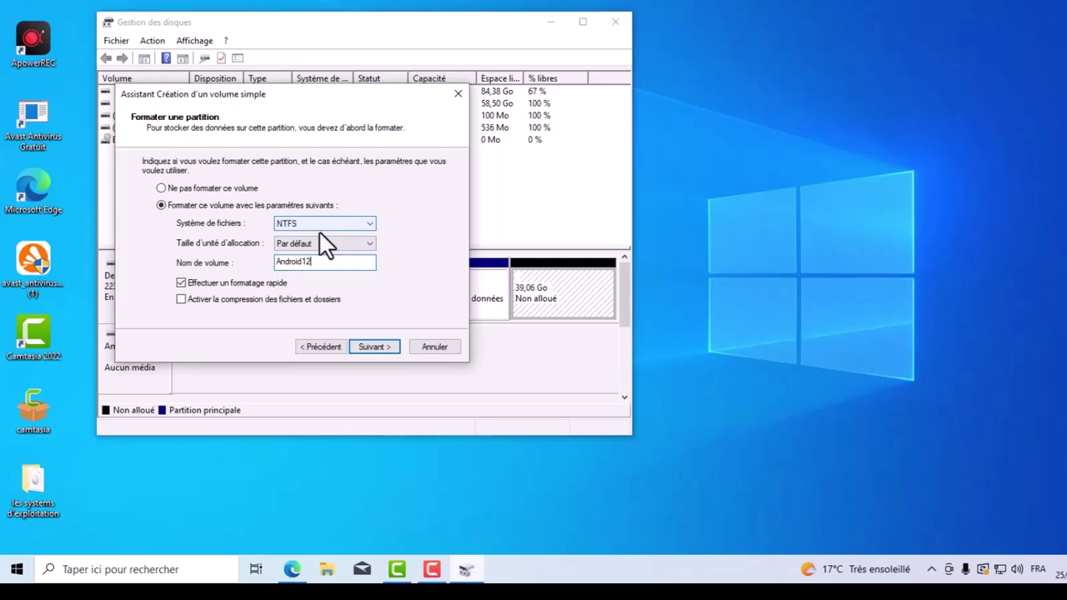
pyautogui.click(371, 349)
pyautogui.click(373, 346)
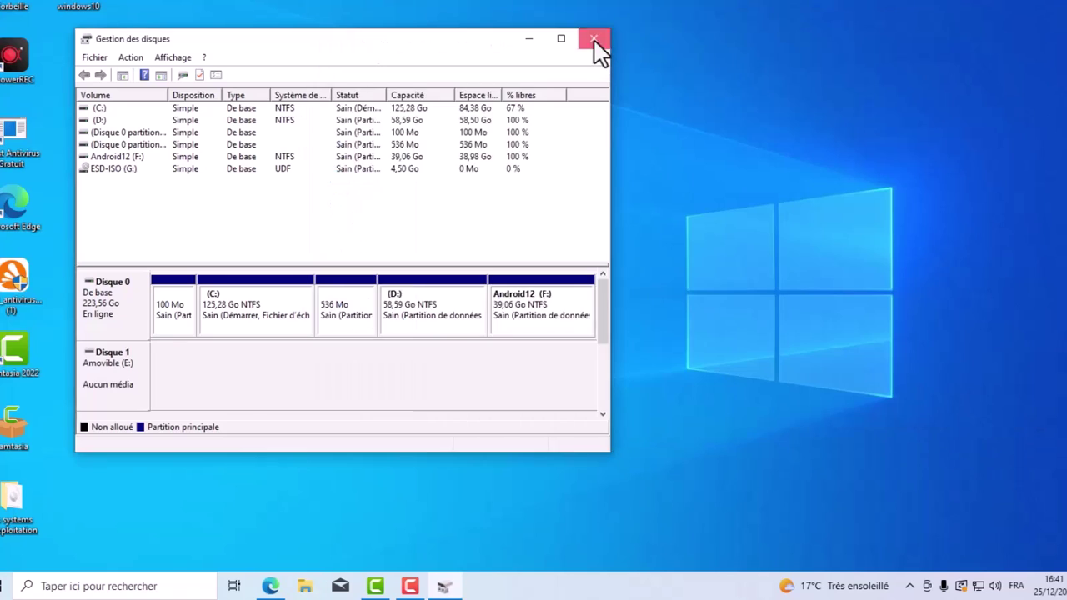
pyautogui.click(596, 40)
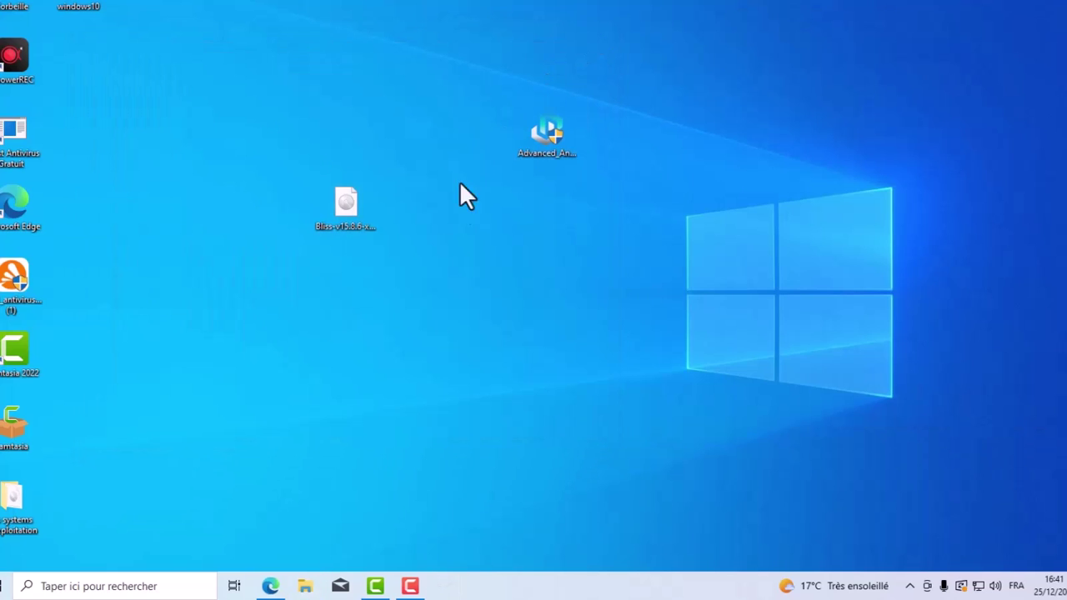
# Launch the Advanced Android-x86 Installer and load the Bliss v15.8.6 GApps ISO from the desktop as the operating system image.
pyautogui.click(305, 587)
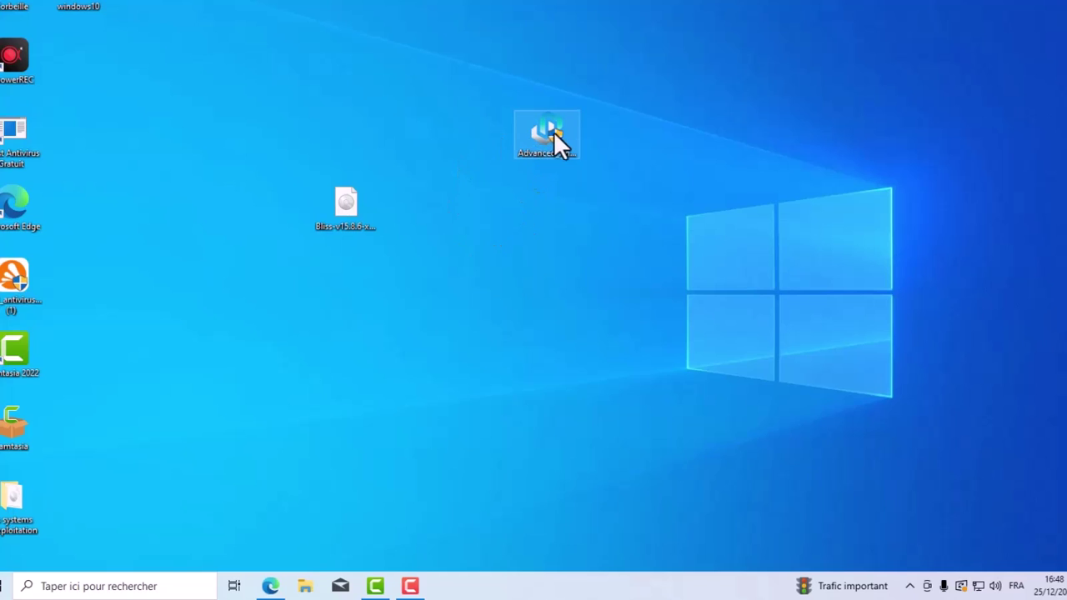
pyautogui.doubleClick(557, 143)
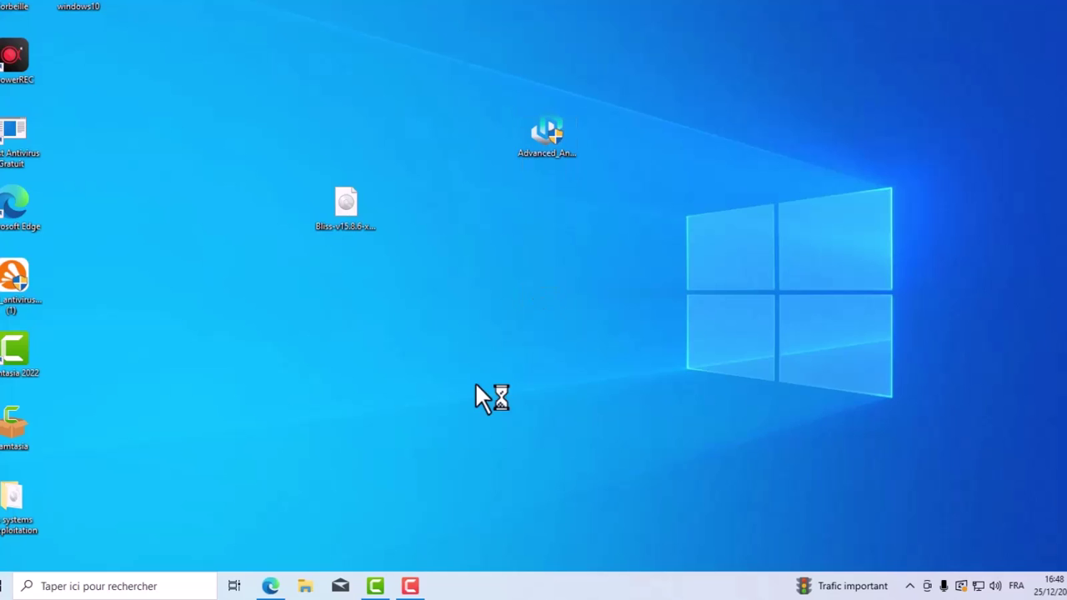
pyautogui.click(584, 315)
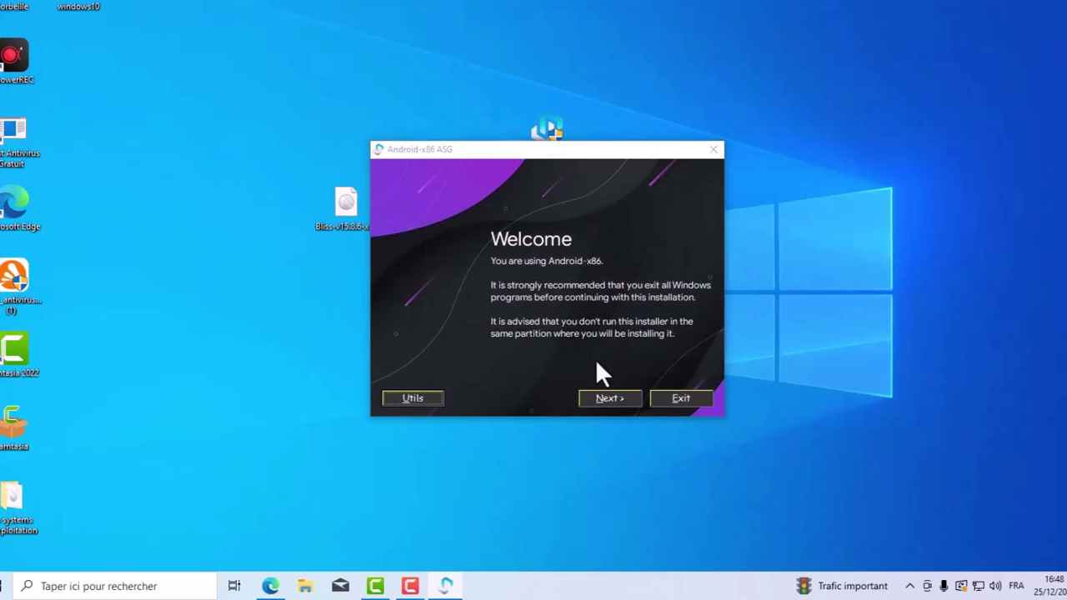
pyautogui.click(610, 397)
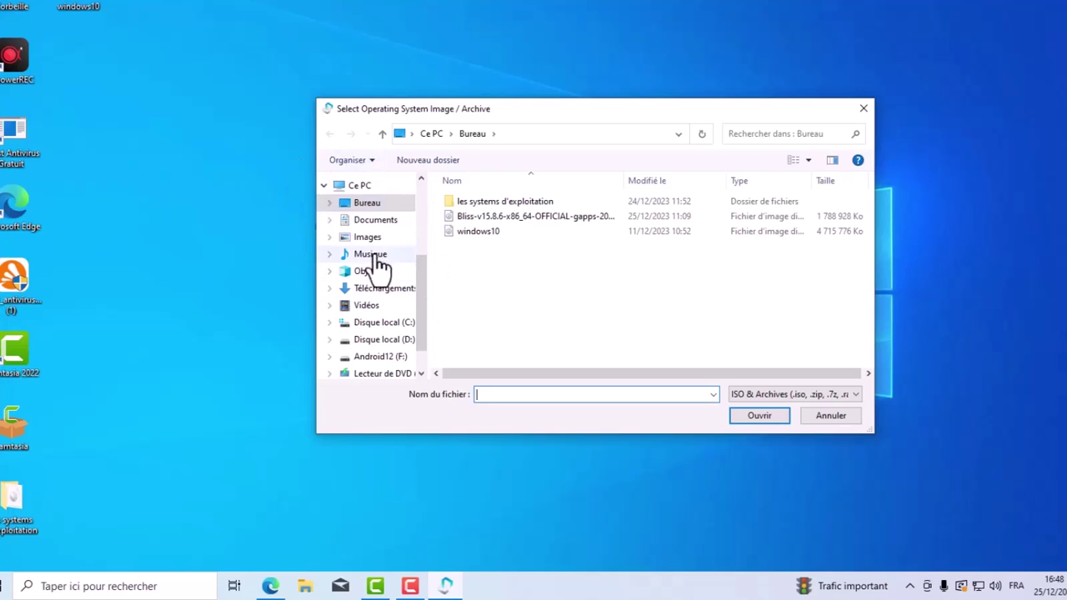
pyautogui.click(492, 218)
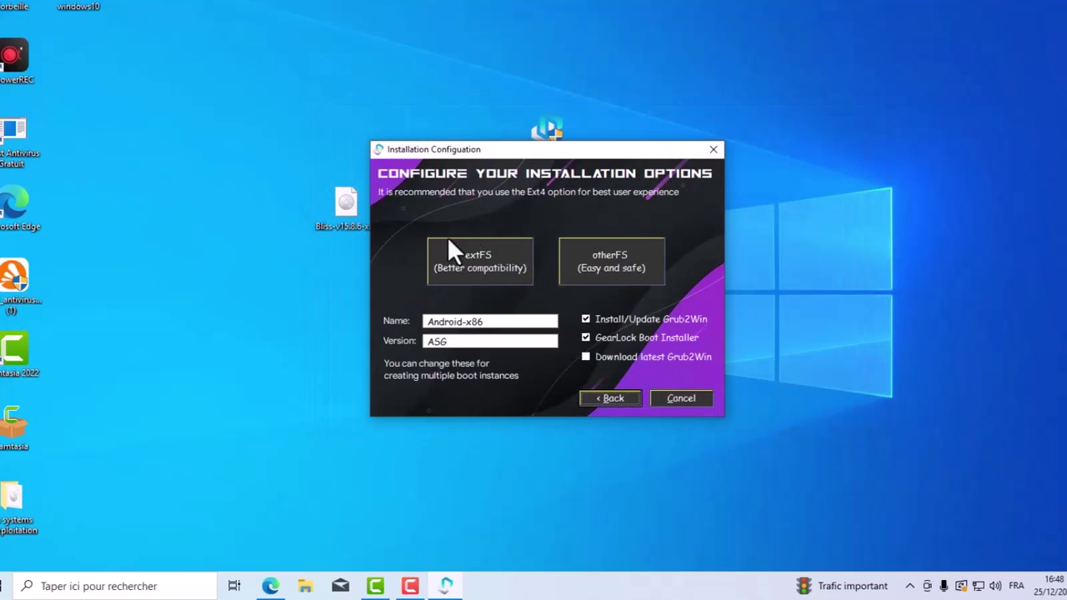
# Set the installation name to BlissOs and the version to 15.8.
pyautogui.click(442, 340)
pyautogui.press('BackSpace')
pyautogui.click(477, 321)
pyautogui.moveTo(485, 321); pyautogui.dragTo(427, 322)
pyautogui.write('BlissOs')
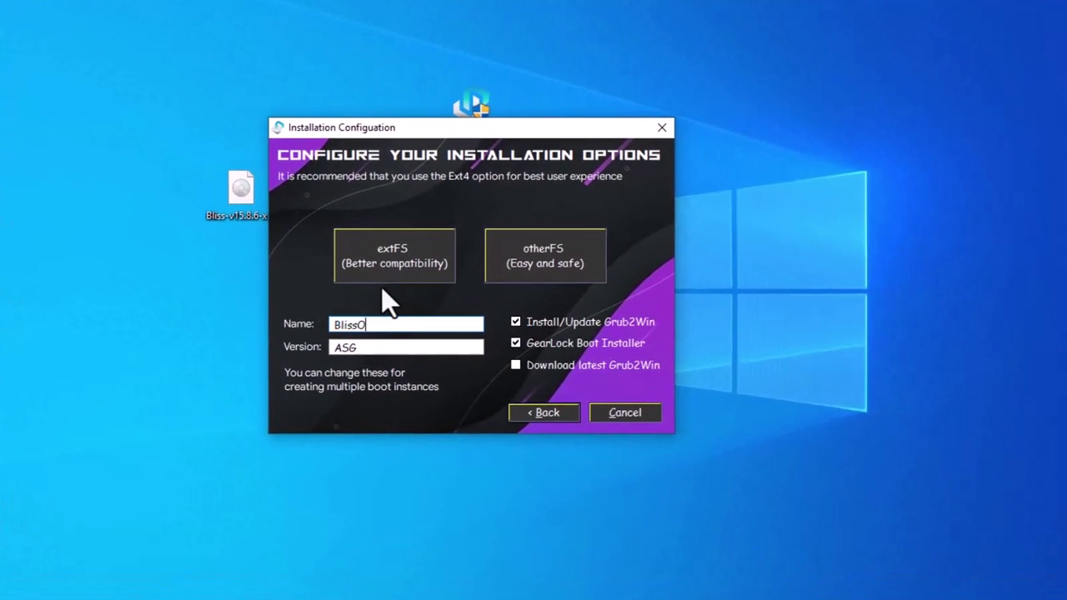
pyautogui.doubleClick(360, 347)
pyautogui.write('15.8')
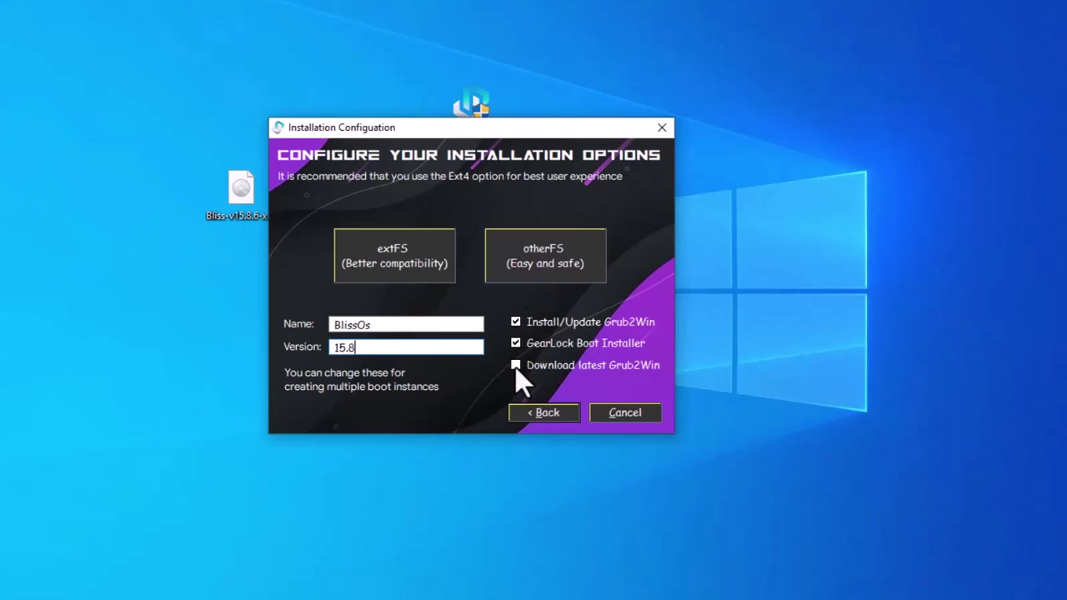
# Start an otherFS installation with a 32 GB data image on the Android12 (F:) partition.
pyautogui.click(519, 266)
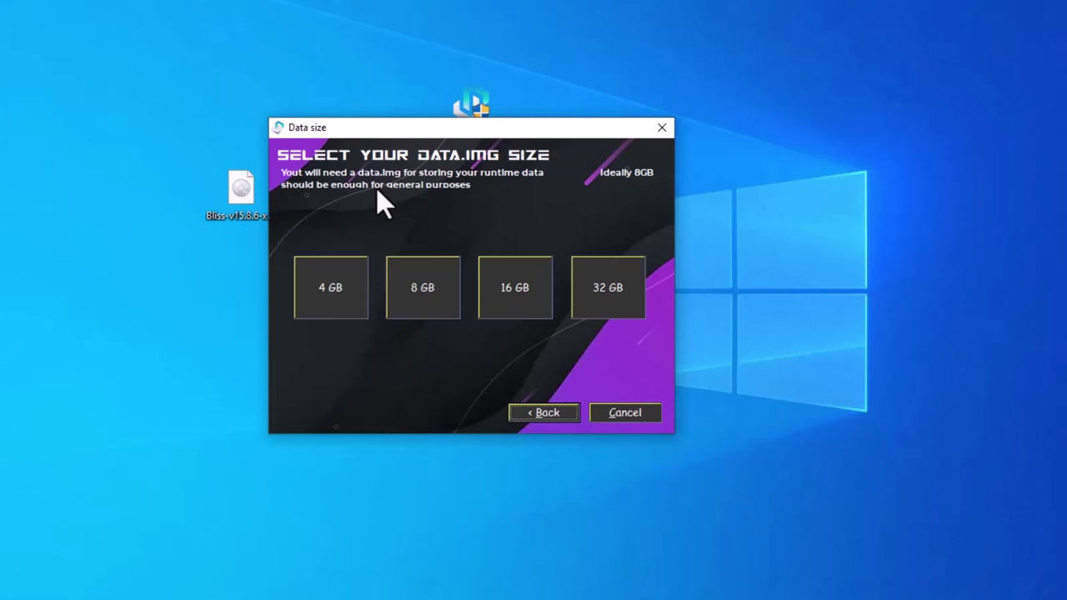
pyautogui.click(606, 292)
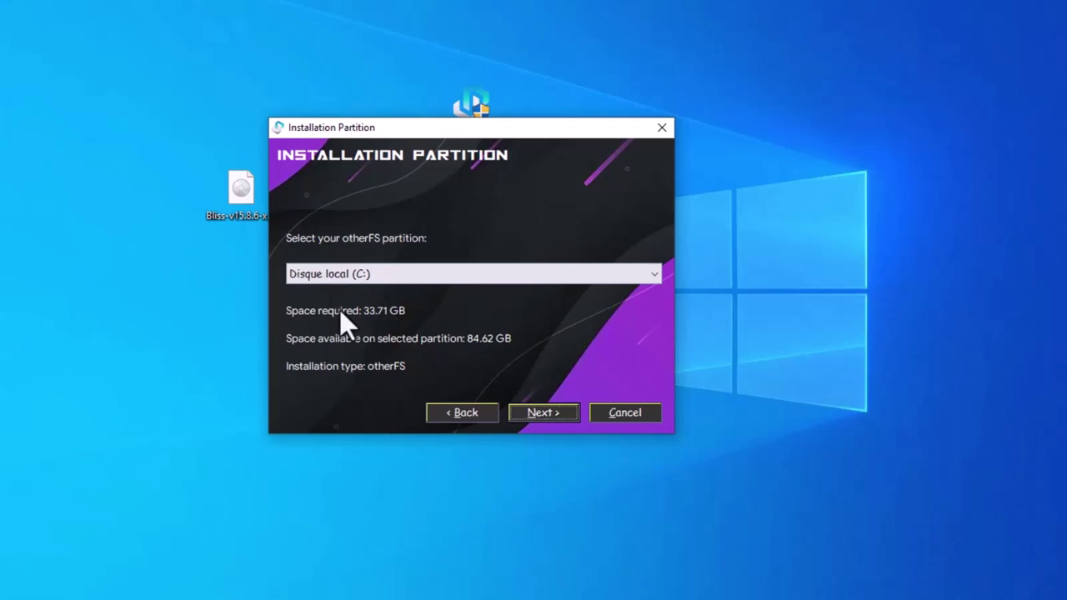
pyautogui.click(656, 276)
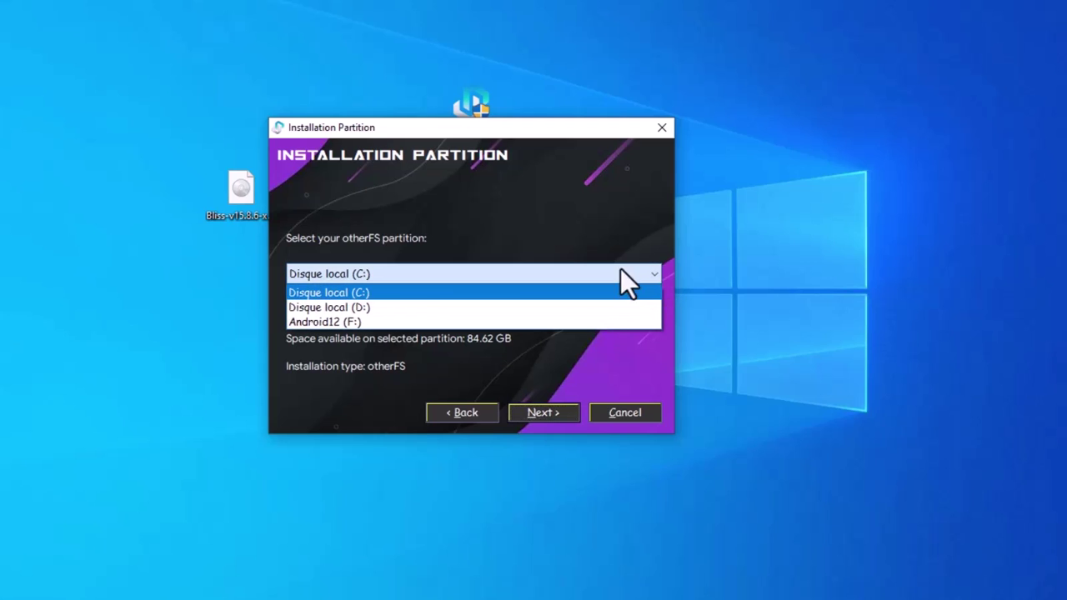
pyautogui.click(317, 323)
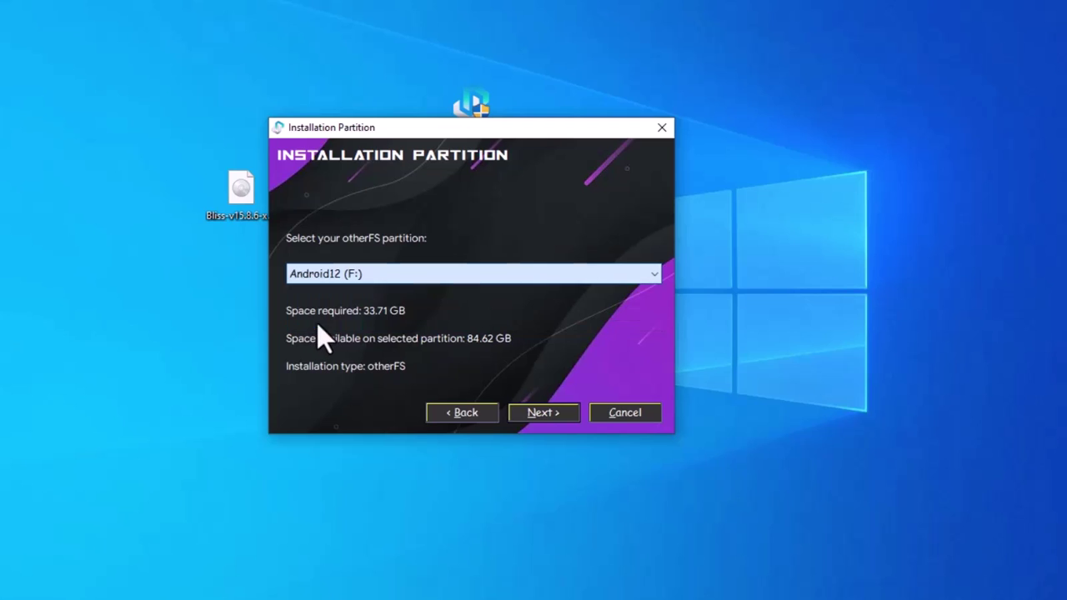
pyautogui.click(539, 413)
pyautogui.click(538, 414)
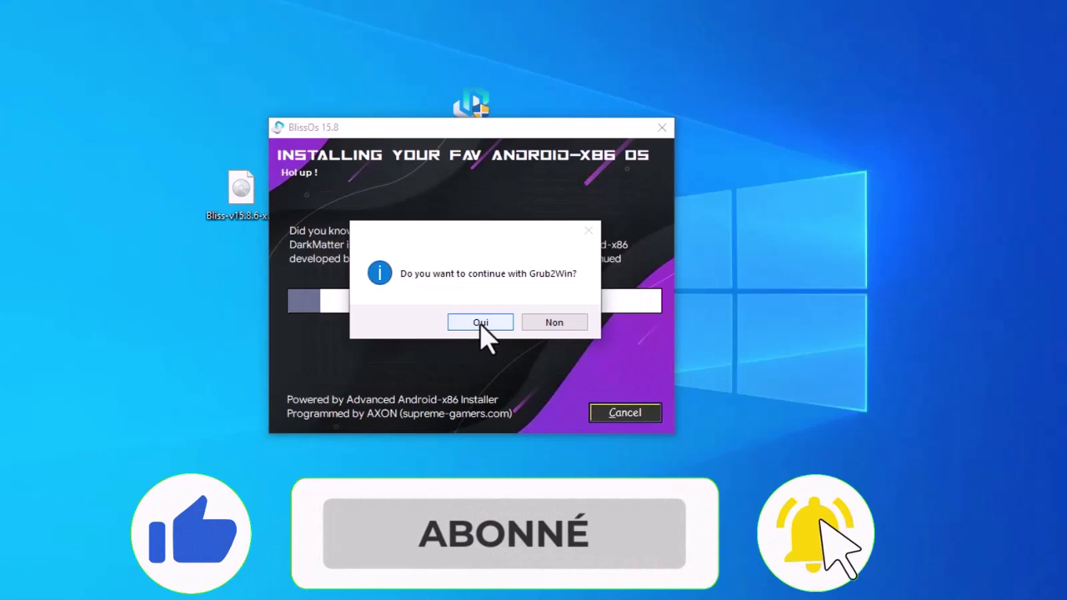
# Complete the installation with Grub2Win included, and move the Grub2Win desktop shortcut away from the other icons.
pyautogui.click(482, 322)
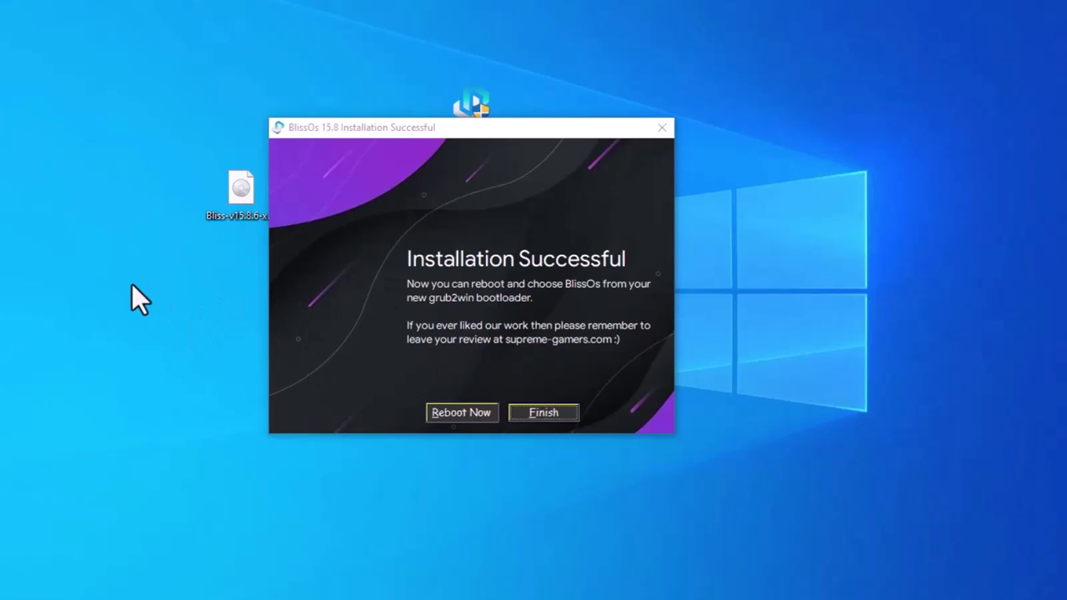
pyautogui.click(546, 412)
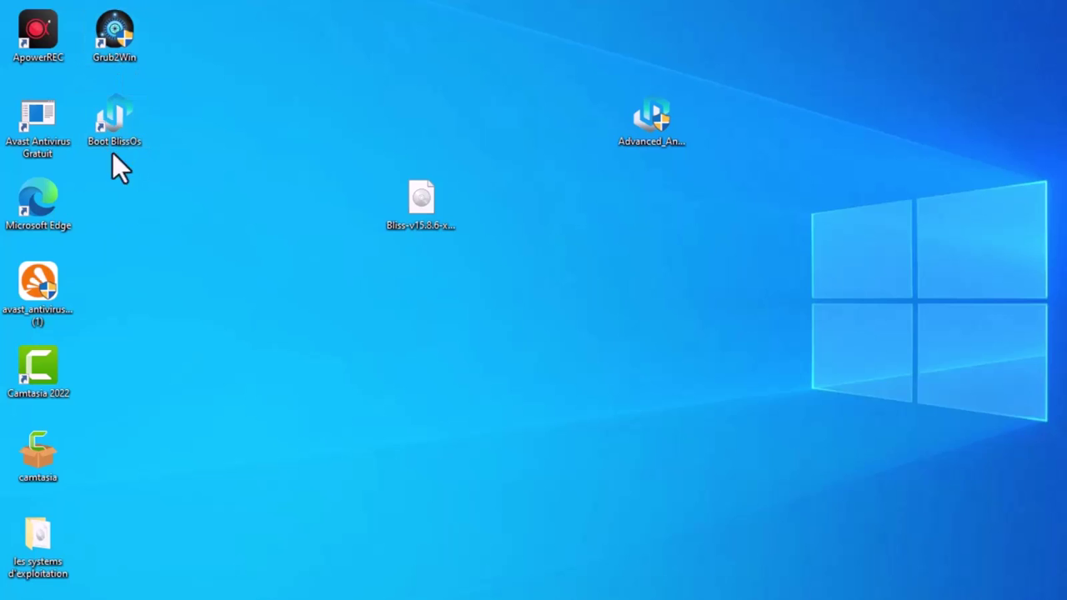
pyautogui.moveTo(126, 37); pyautogui.dragTo(277, 48)
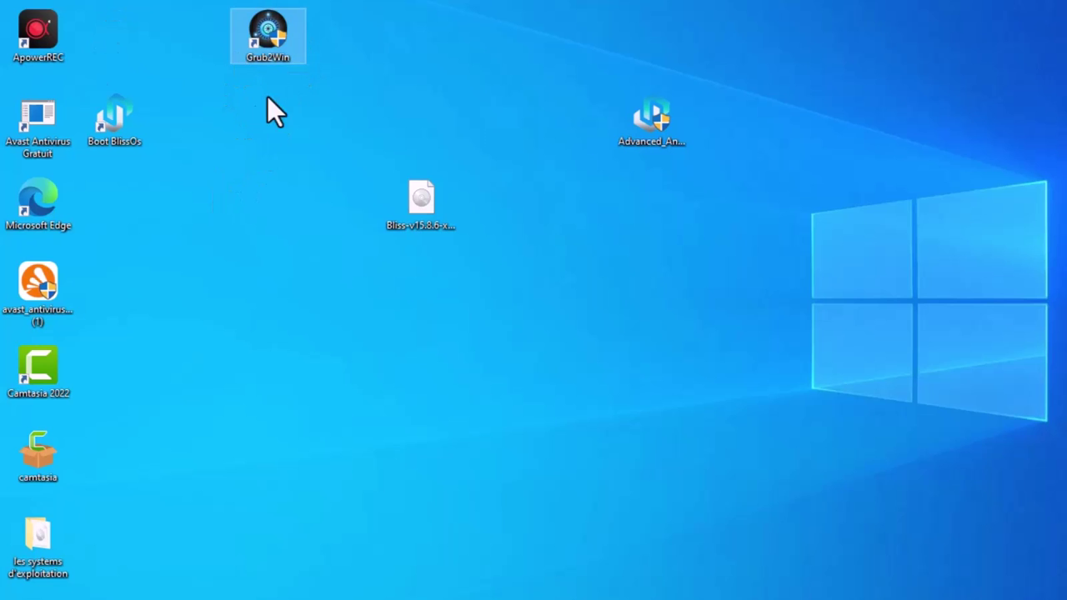
# Move the Grub2Win desktop shortcut lower and launch Grub2Win, continuing past the EFI firmware notice.
pyautogui.moveTo(274, 37); pyautogui.dragTo(271, 117)
pyautogui.doubleClick(118, 115)
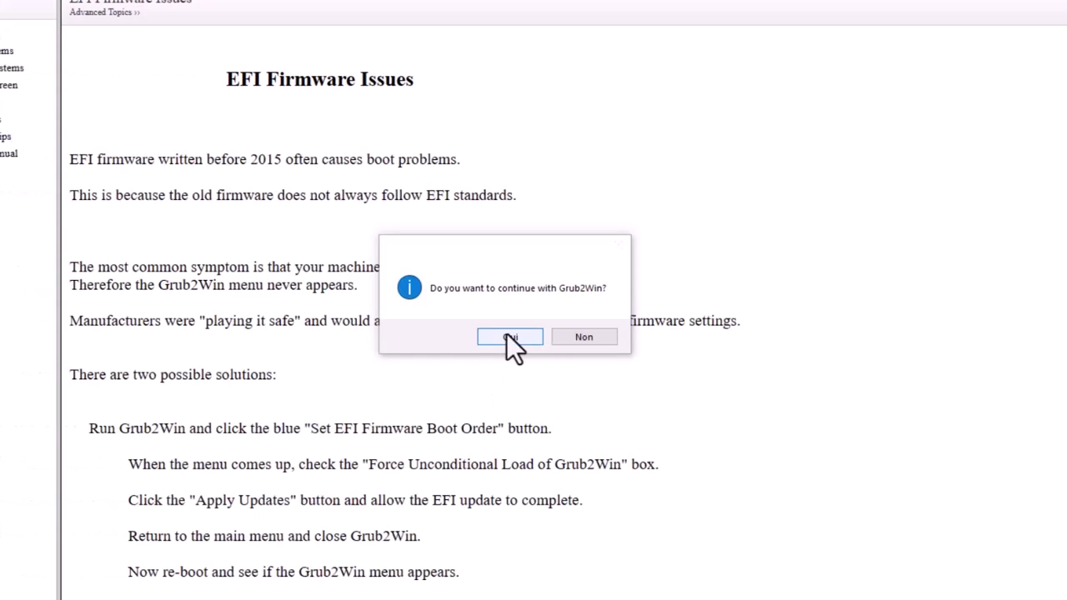
pyautogui.click(507, 336)
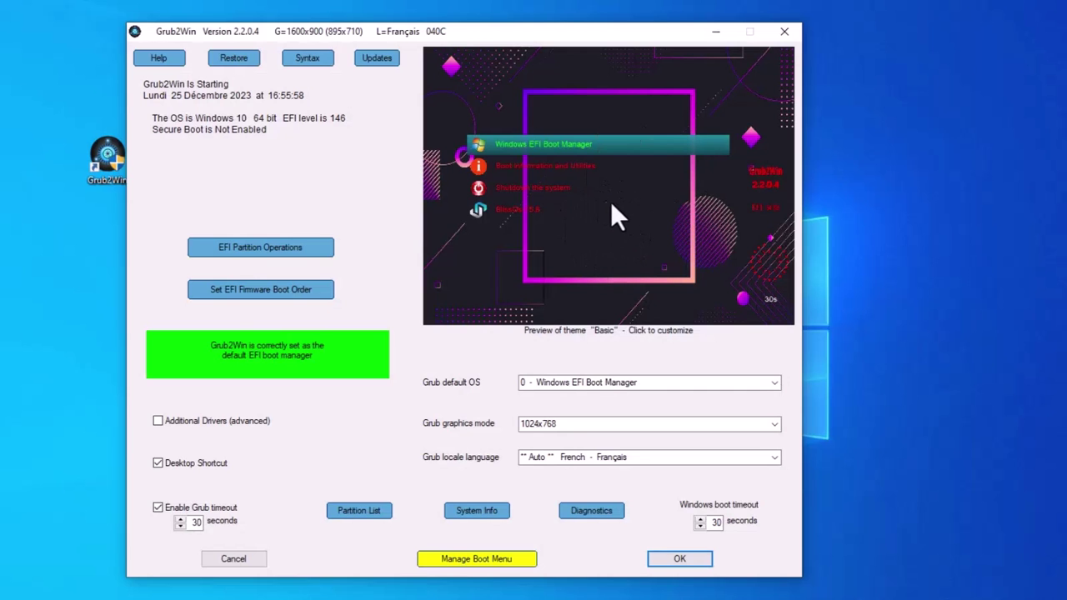
# Change the Grub2Win boot menu background from the basic theme to the text-only notheme style.
pyautogui.click(606, 203)
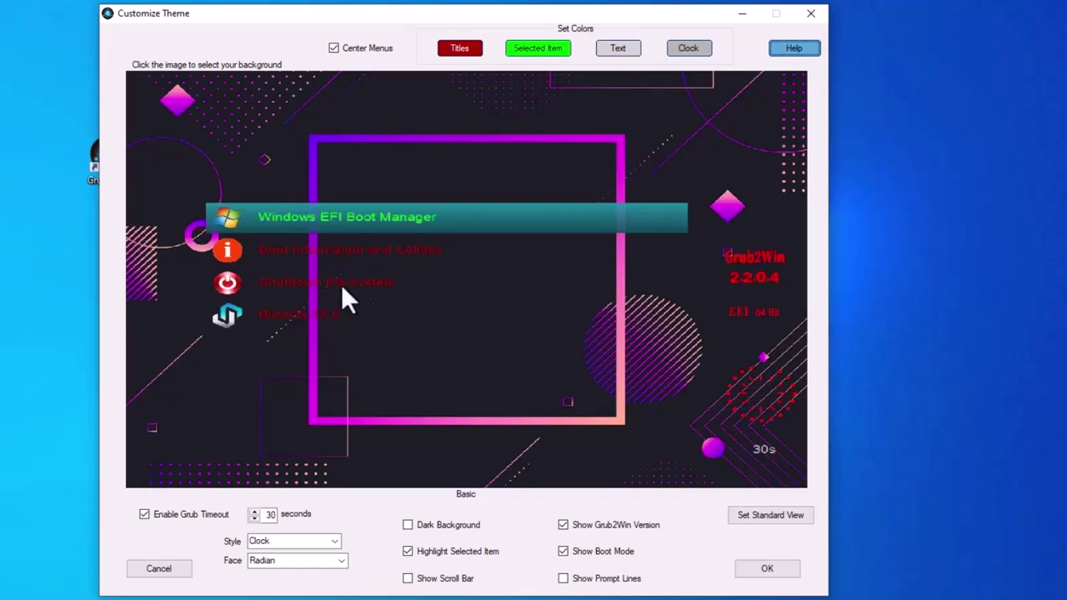
pyautogui.click(311, 280)
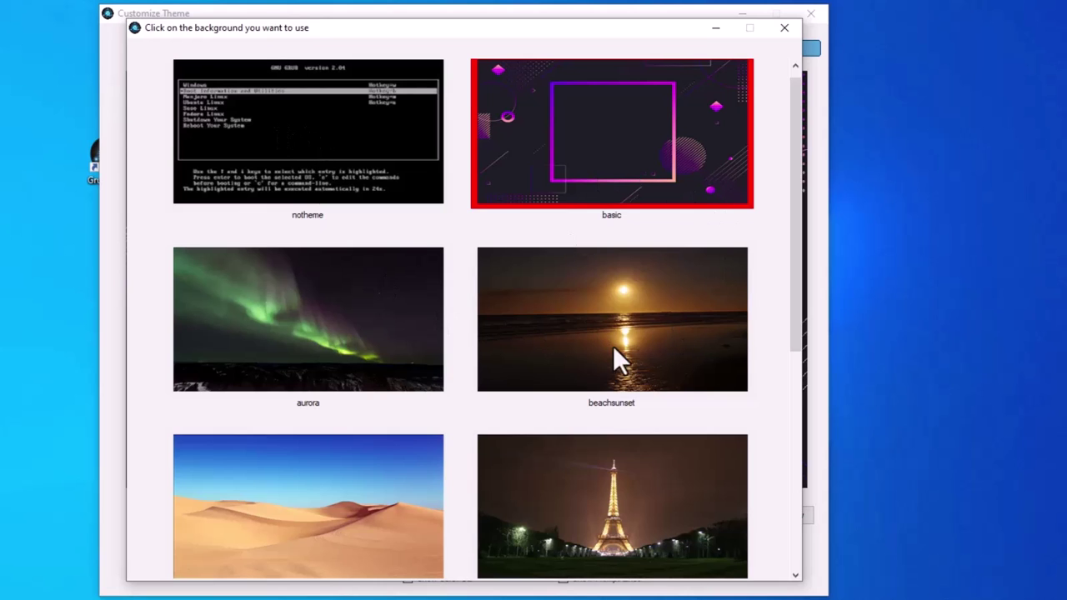
pyautogui.click(307, 146)
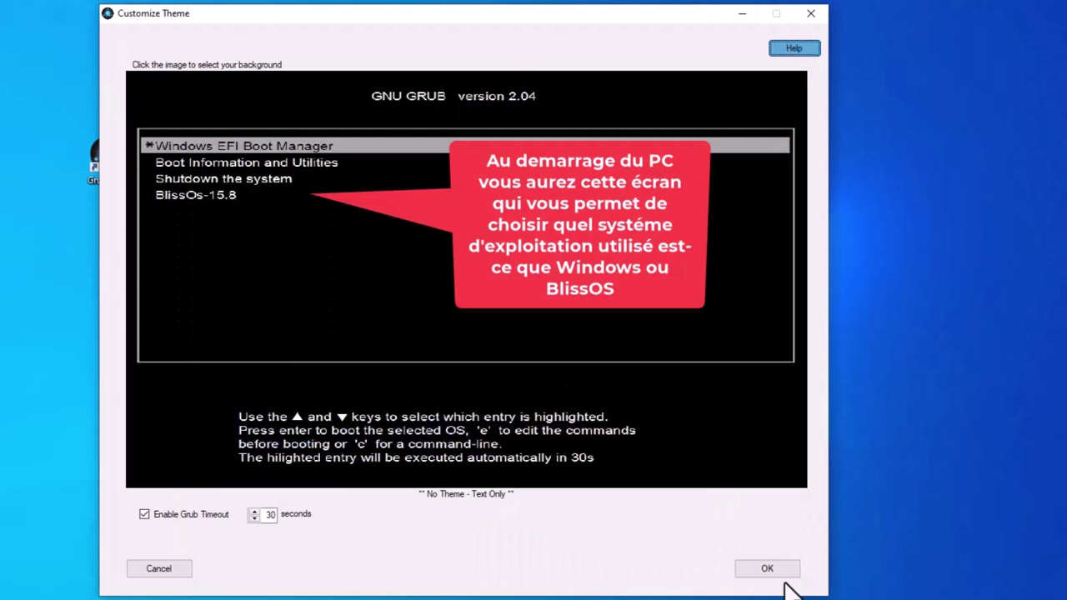
pyautogui.click(751, 564)
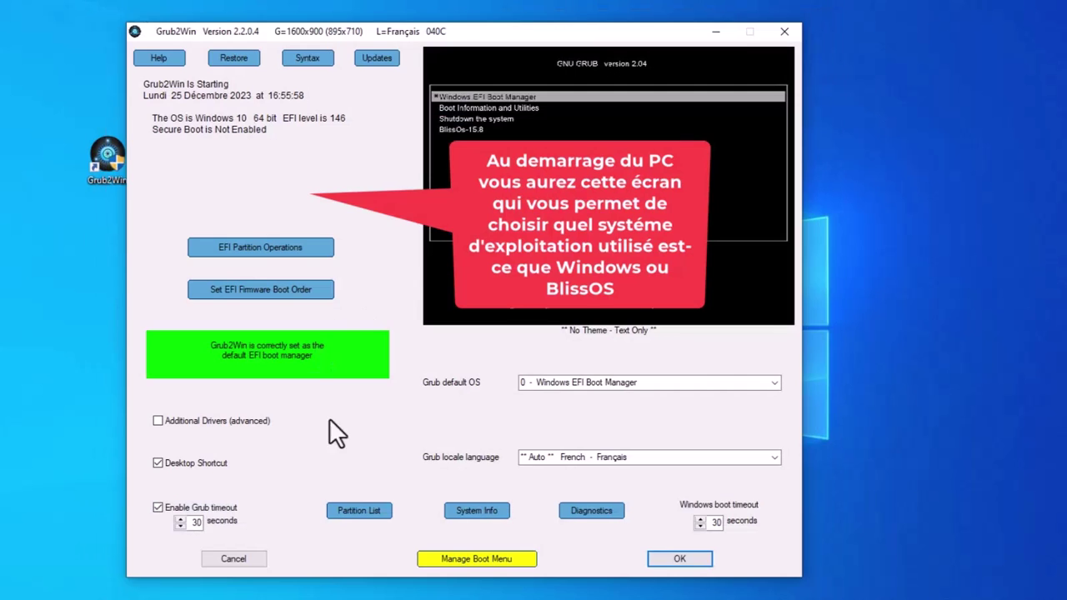
# Move the BlissOs-15.8 entry to the first position in the boot menu, save the Grub2Win configuration and close it.
pyautogui.click(494, 558)
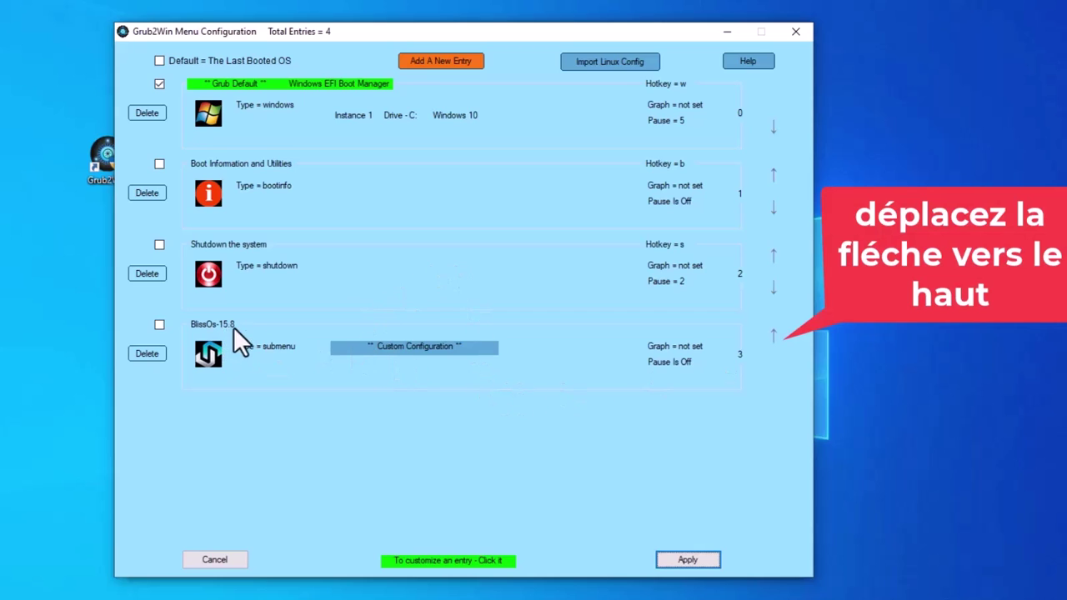
pyautogui.click(773, 334)
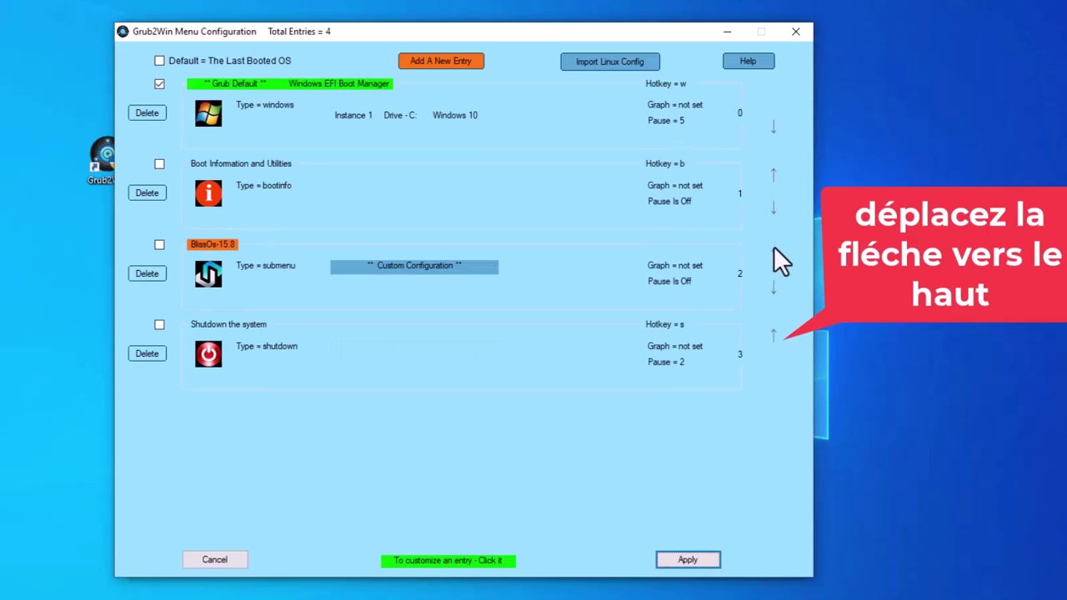
pyautogui.click(774, 331)
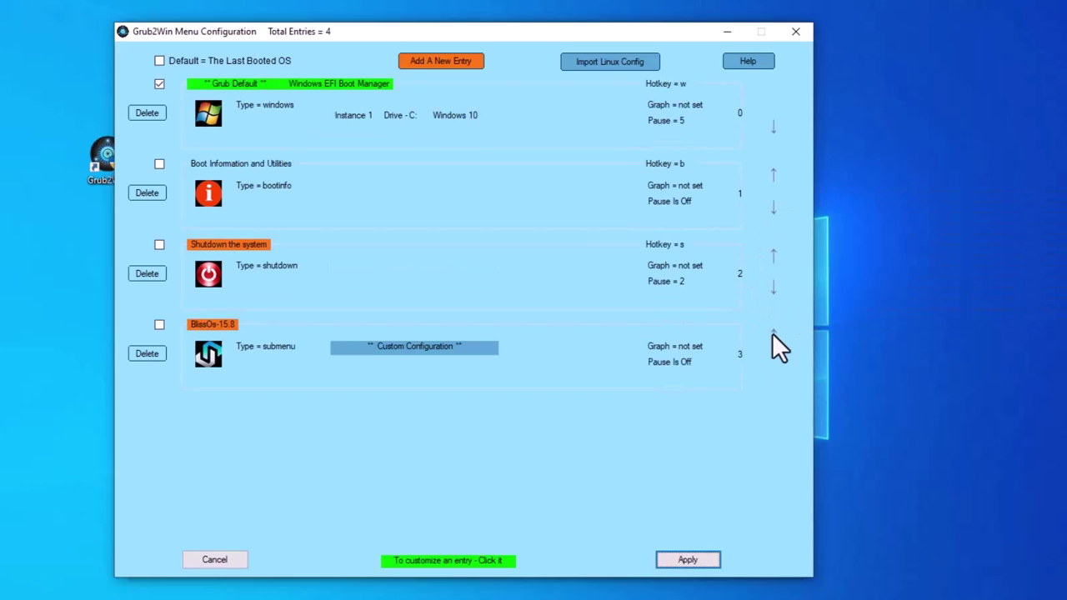
pyautogui.click(774, 334)
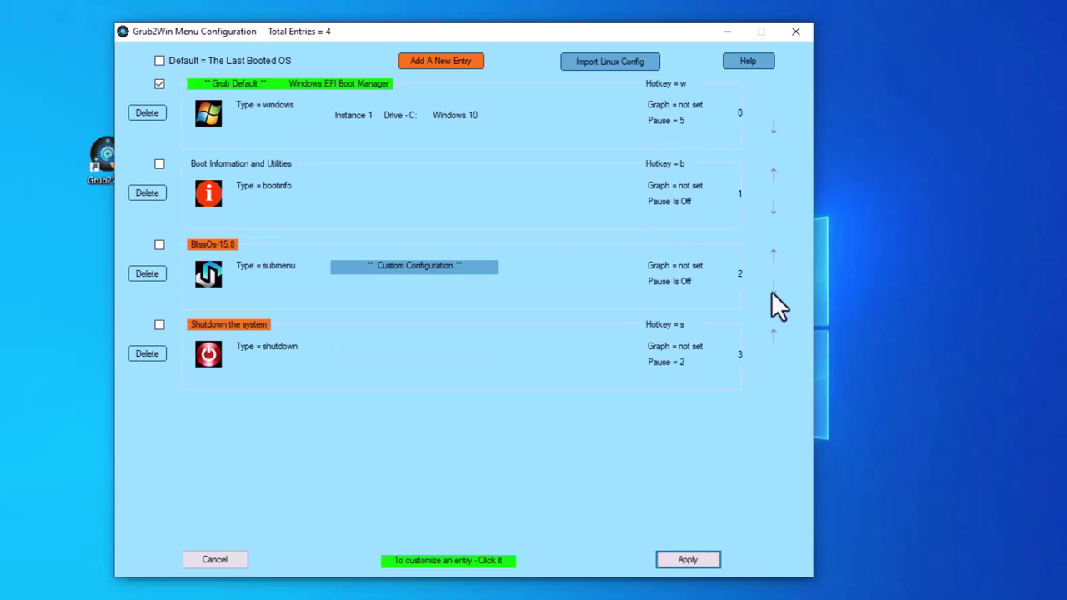
pyautogui.click(774, 334)
pyautogui.click(773, 254)
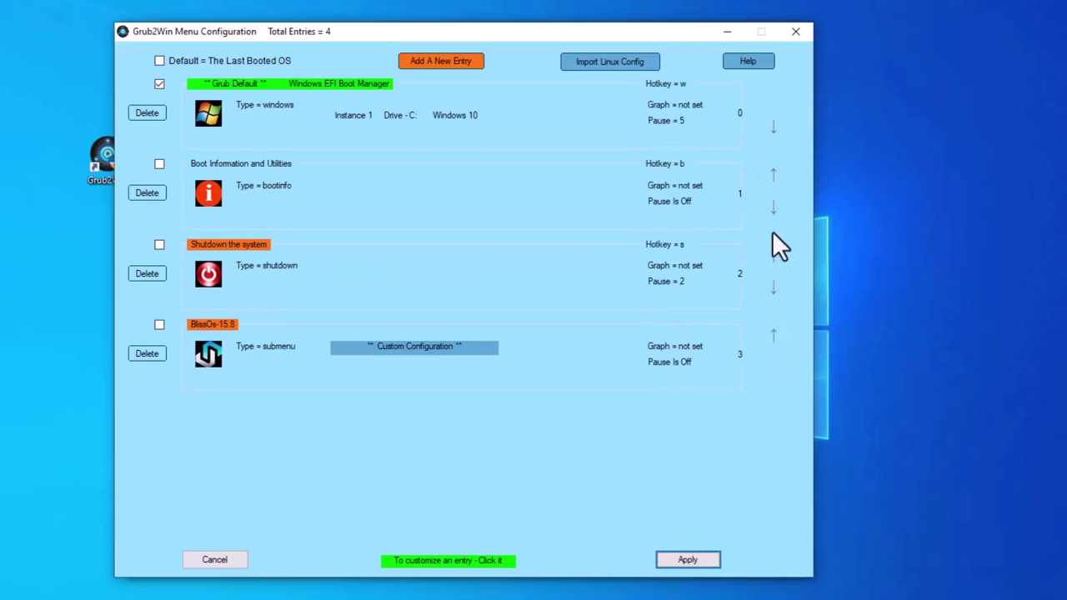
pyautogui.click(773, 170)
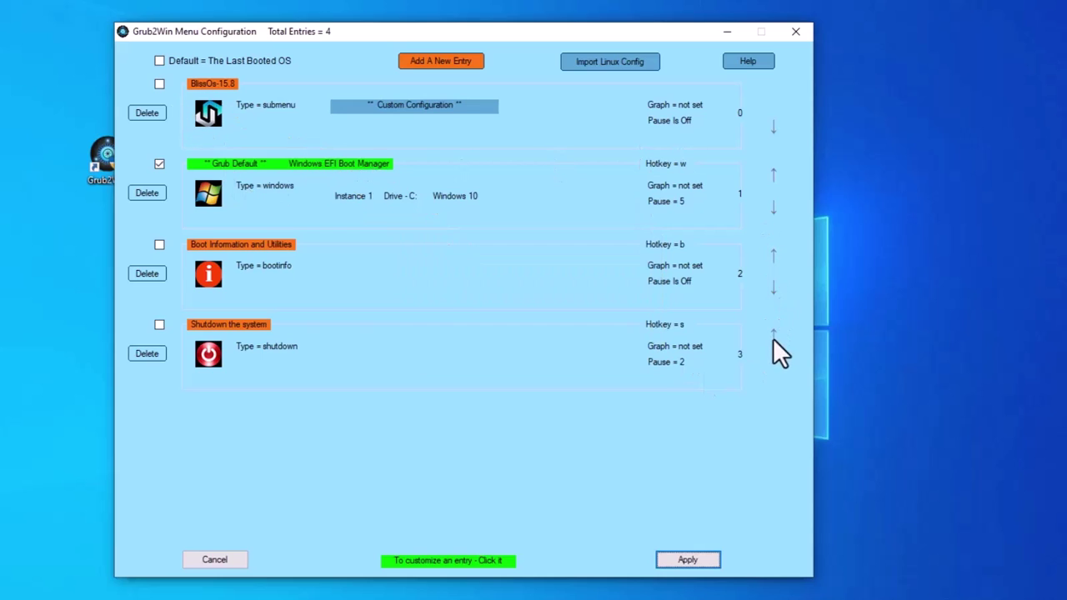
pyautogui.click(688, 560)
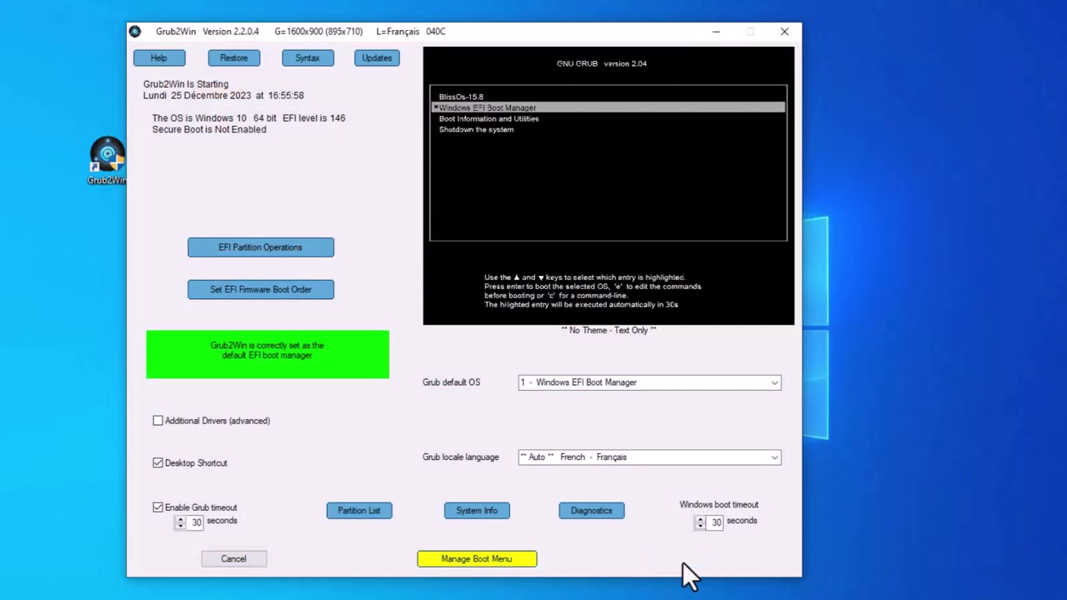
pyautogui.click(683, 561)
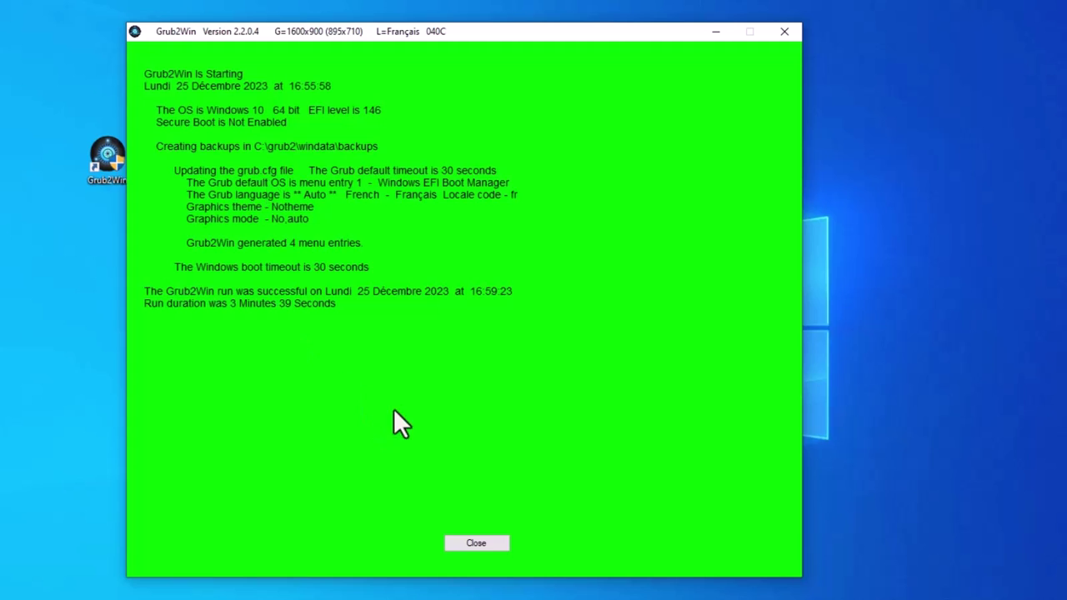
pyautogui.click(475, 543)
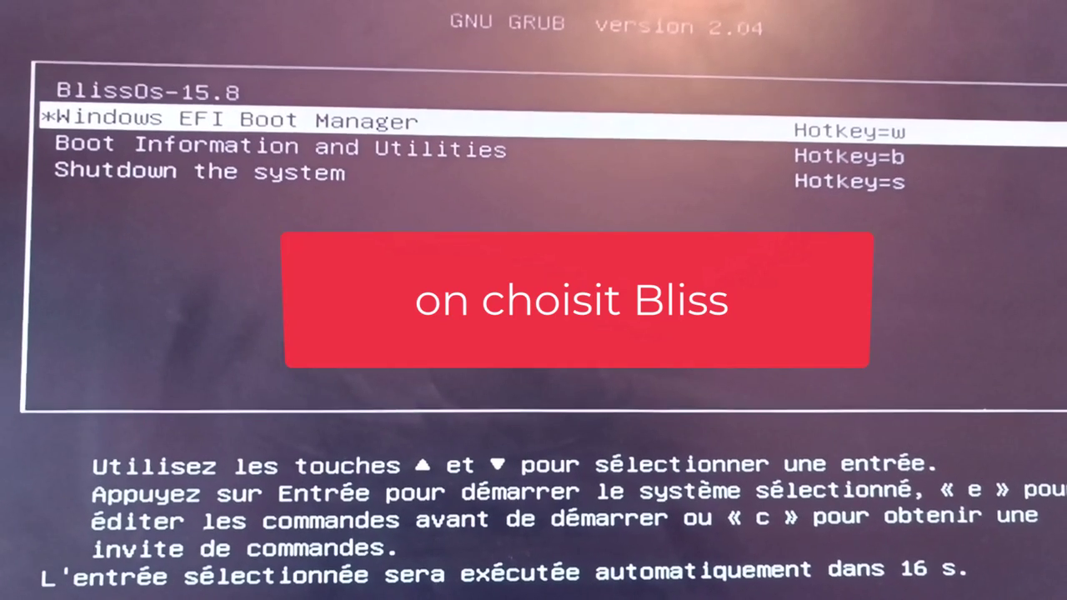
# Boot BlissOs-15.8 from the GRUB menu using the first option of its submenu.
pyautogui.press('Up')
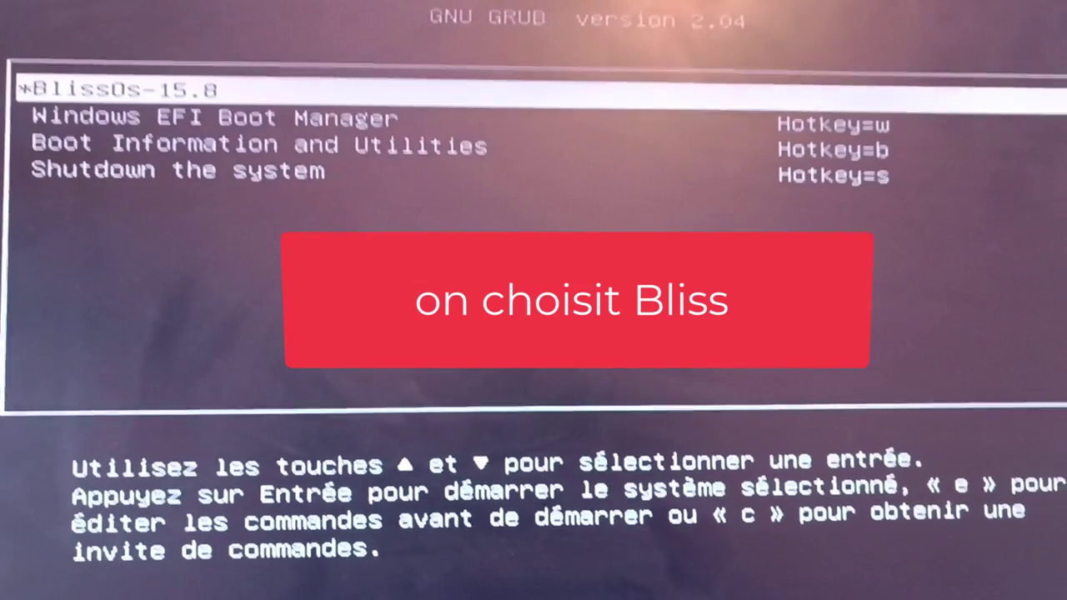
pyautogui.press('Return')
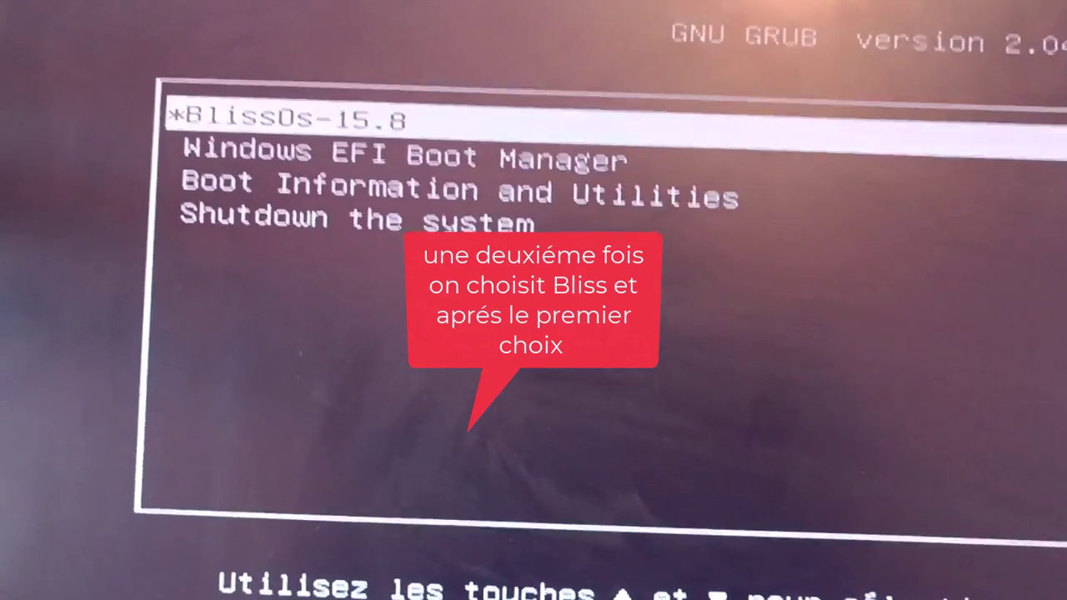
pyautogui.press('Return')
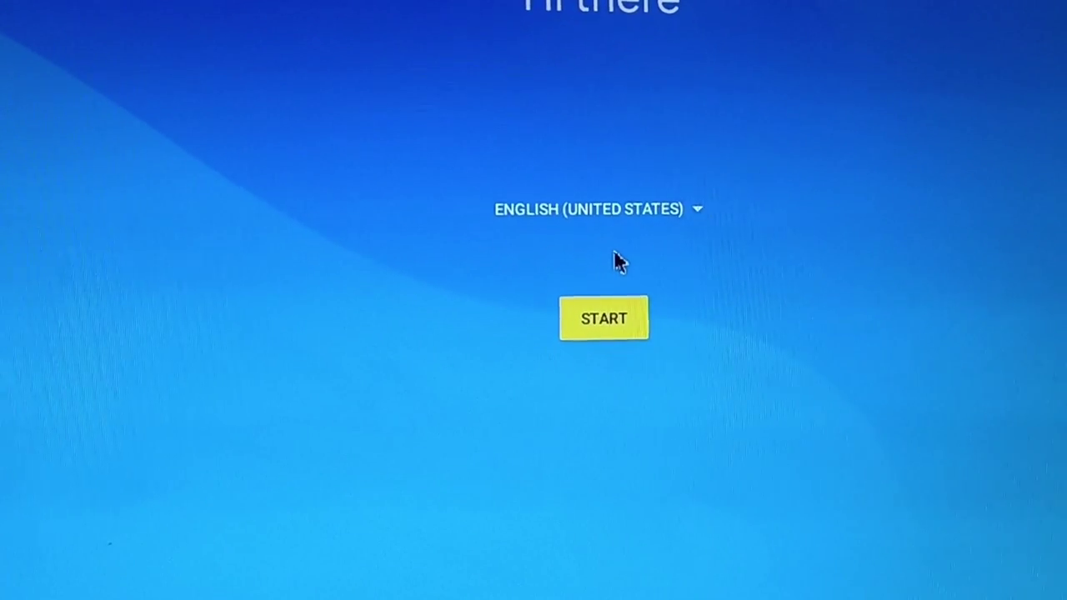
# Set the Android setup language to Français (France).
pyautogui.click(662, 227)
pyautogui.scroll(-5, 255, 489)
pyautogui.click(255, 489)
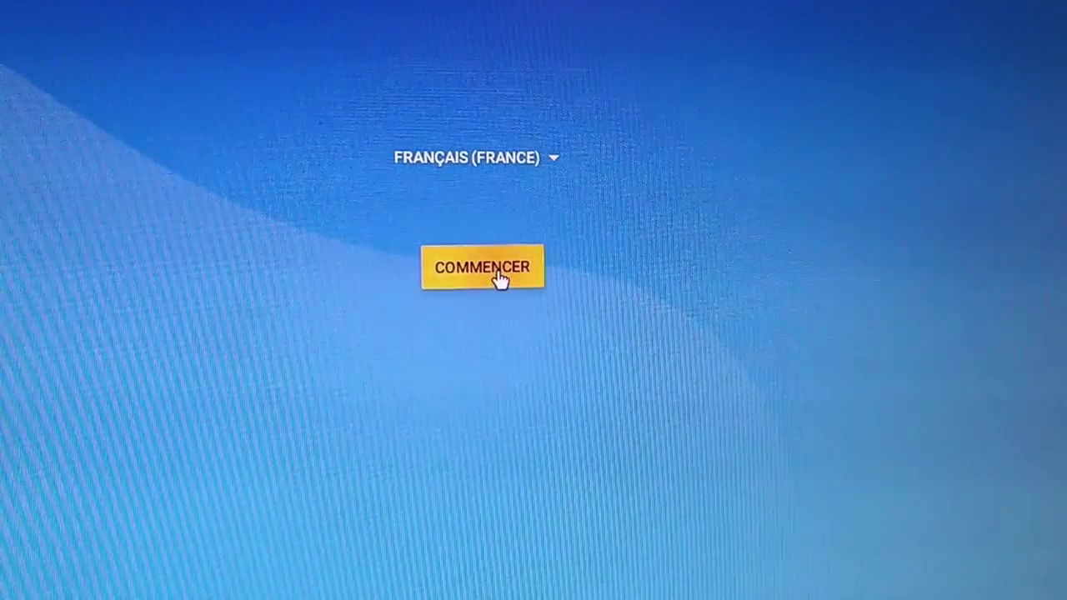